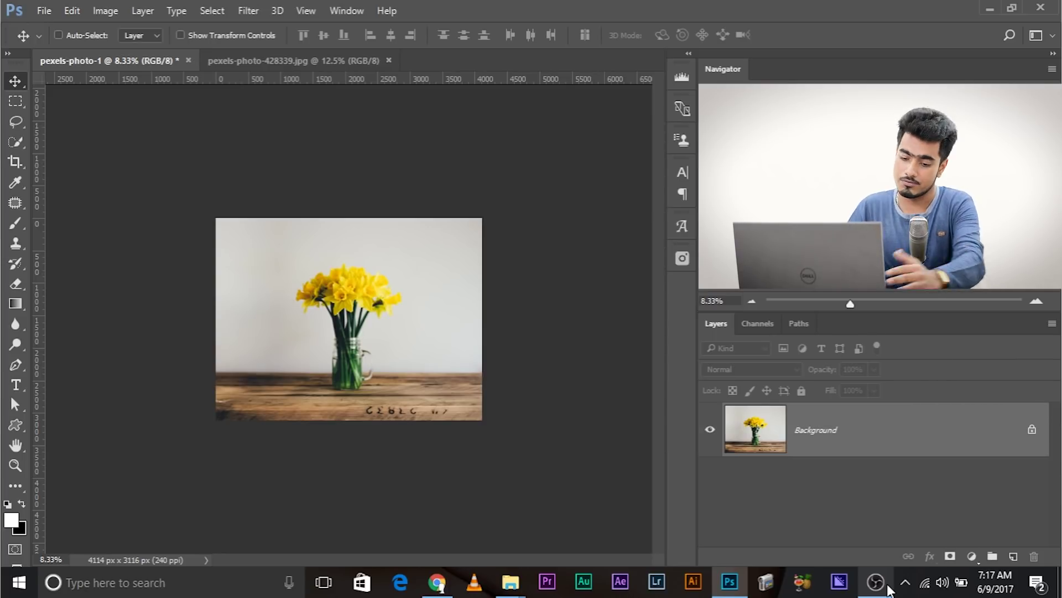
# Begin cropping the daffodil vase photo with the Crop tool (C).
pyautogui.press('c')
pyautogui.moveTo(348, 219); pyautogui.dragTo(349, 261)
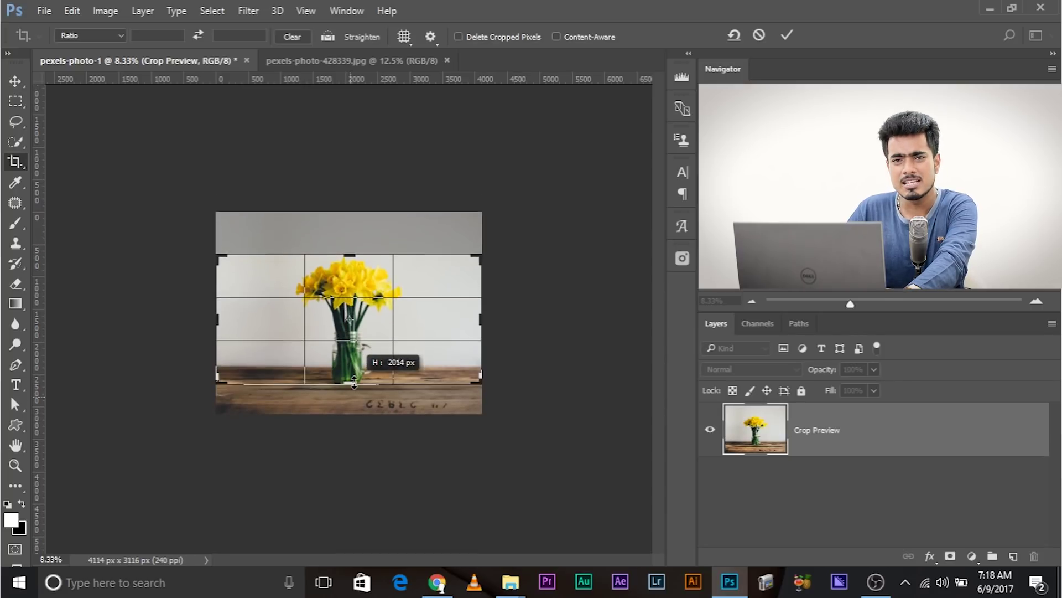
pyautogui.moveTo(351, 397); pyautogui.dragTo(353, 384)
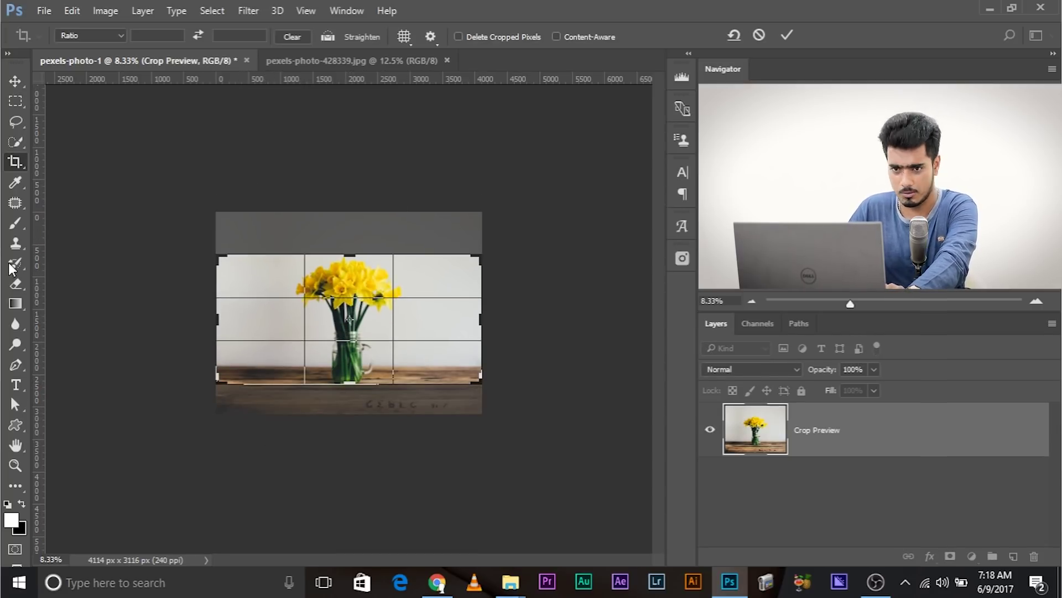
pyautogui.click(23, 83)
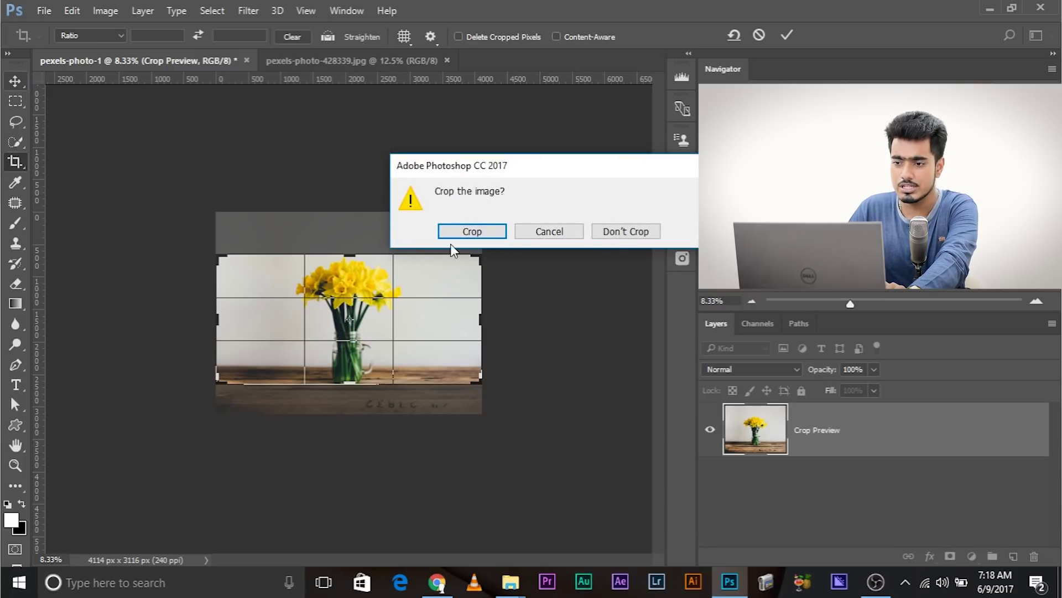
pyautogui.click(624, 231)
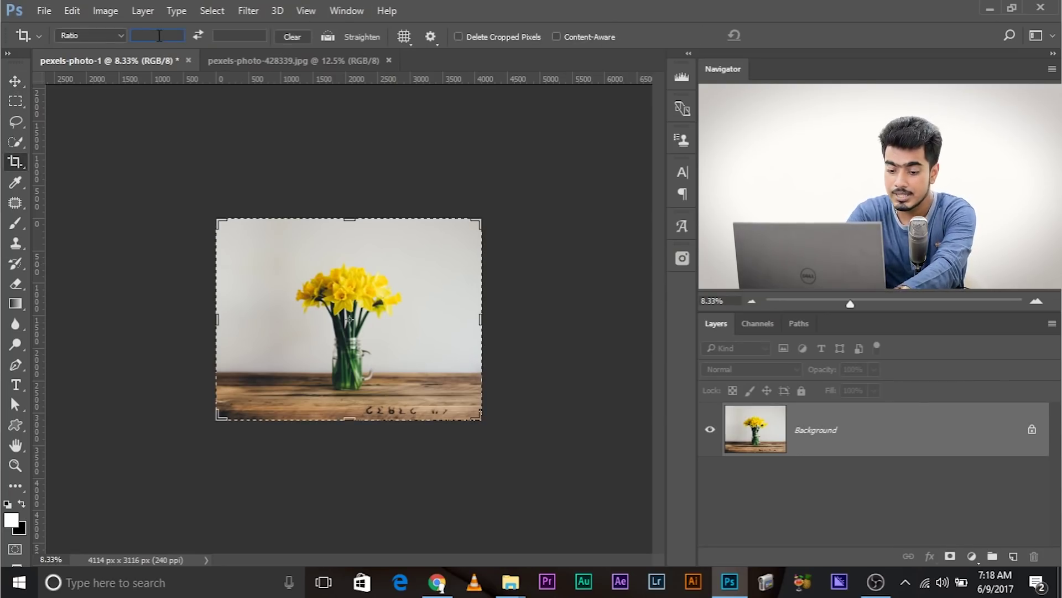
pyautogui.write('85')
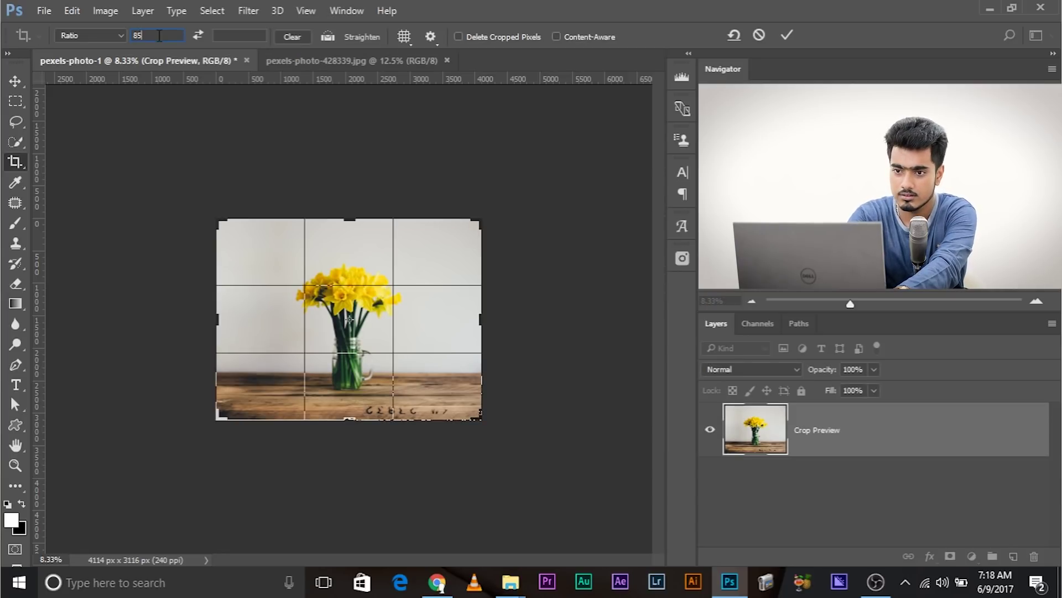
pyautogui.write('3')
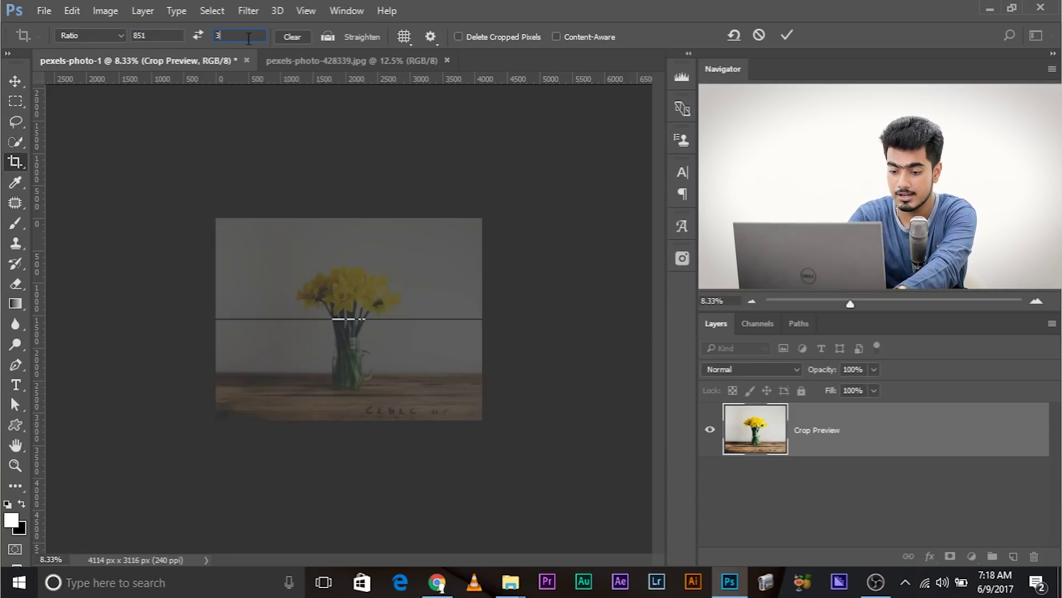
pyautogui.write('15')
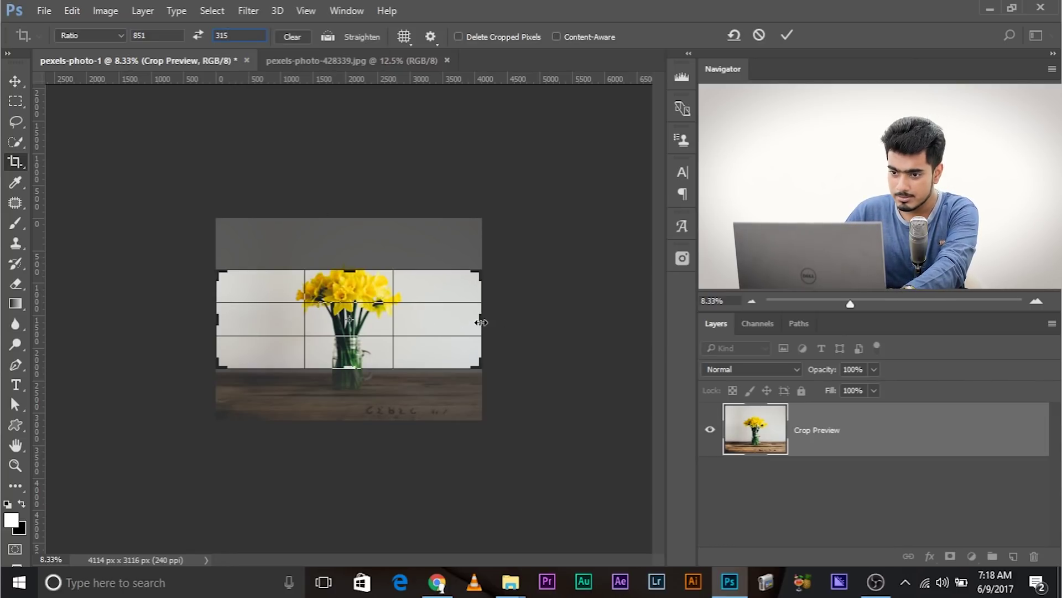
# Extend the 851:315 crop past the photo's right side, with snapping off, to 8418 × 3116 px.
pyautogui.moveTo(481, 322); pyautogui.dragTo(619, 331)
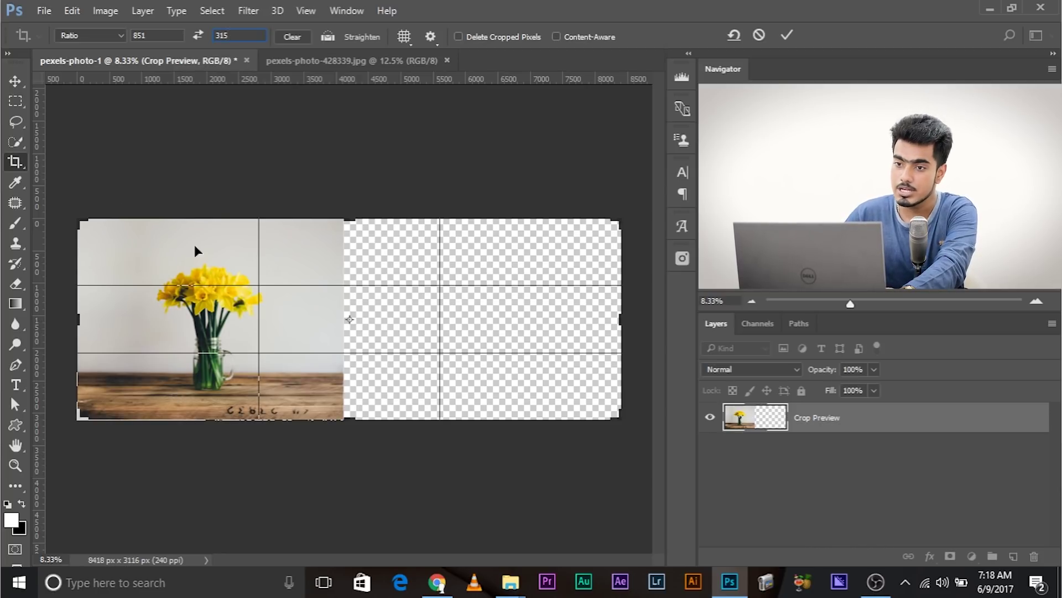
pyautogui.click(306, 10)
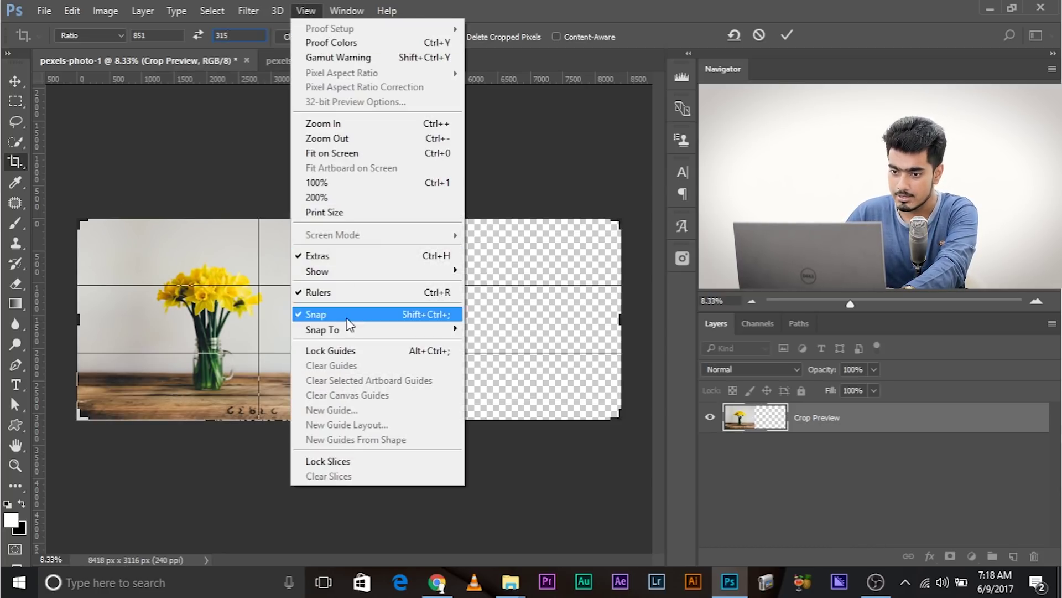
pyautogui.click(349, 318)
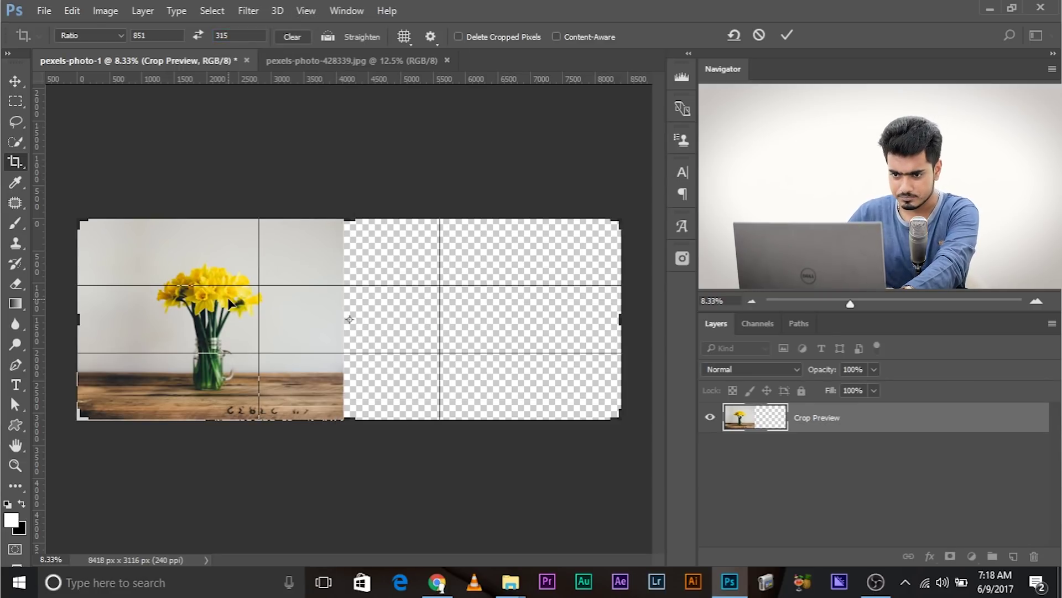
pyautogui.press('Return')
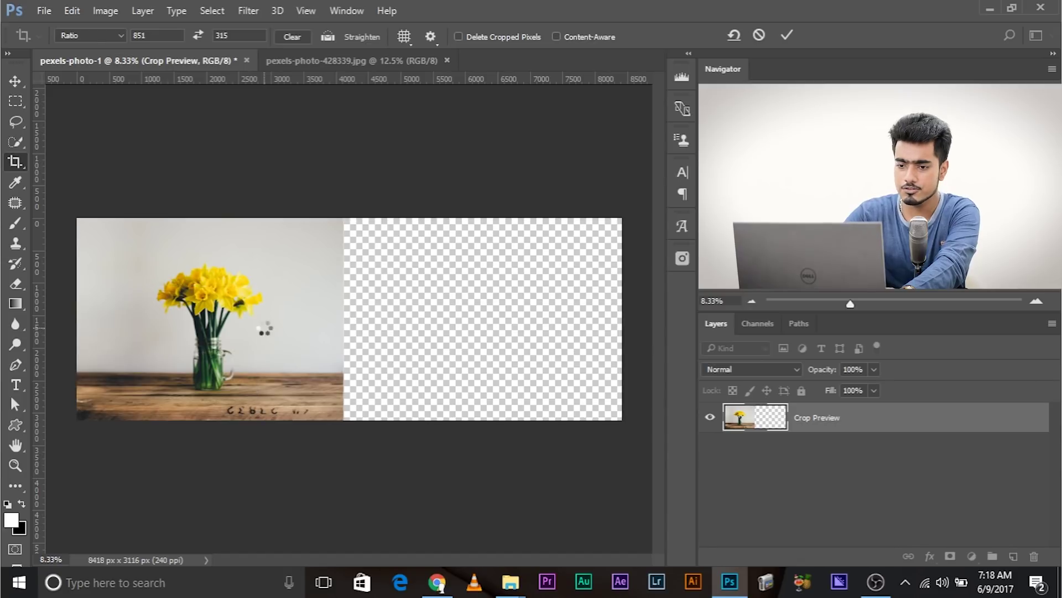
pyautogui.hotkey('ctrl', 't')
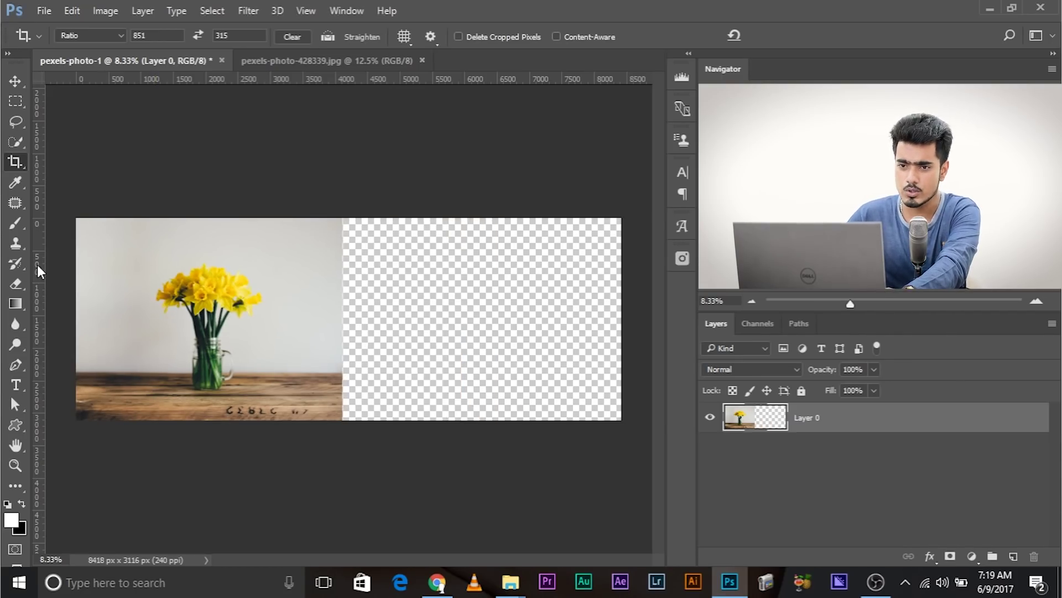
# Content-Aware Scale the daffodil photo rightward to the edge of the 8418 × 3116 px canvas.
pyautogui.click(72, 11)
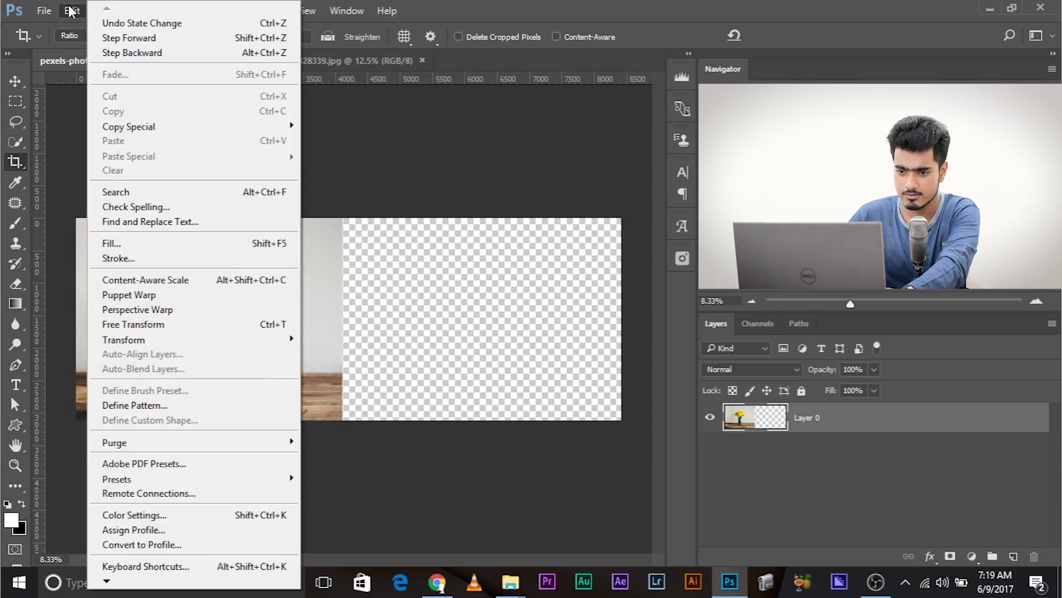
pyautogui.click(152, 285)
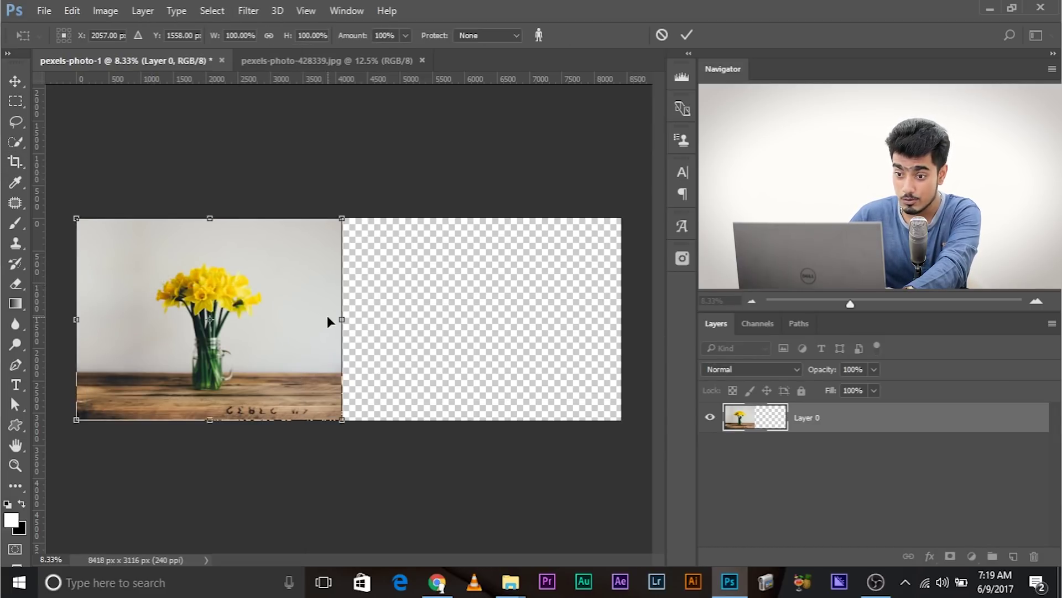
pyautogui.moveTo(341, 319); pyautogui.dragTo(620, 340)
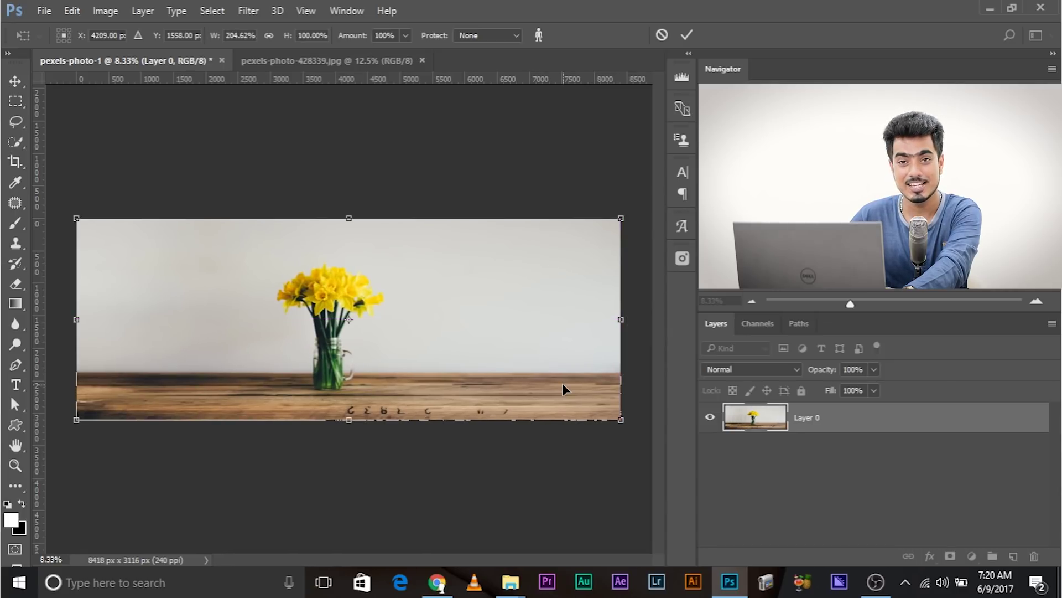
pyautogui.press('Return')
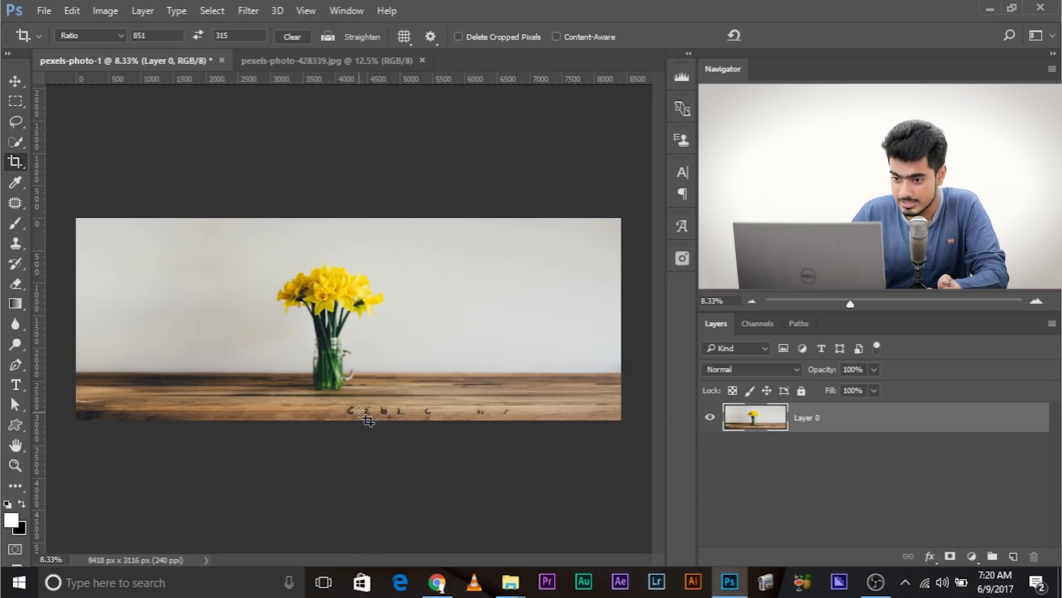
pyautogui.hotkey('ctrl', '+')
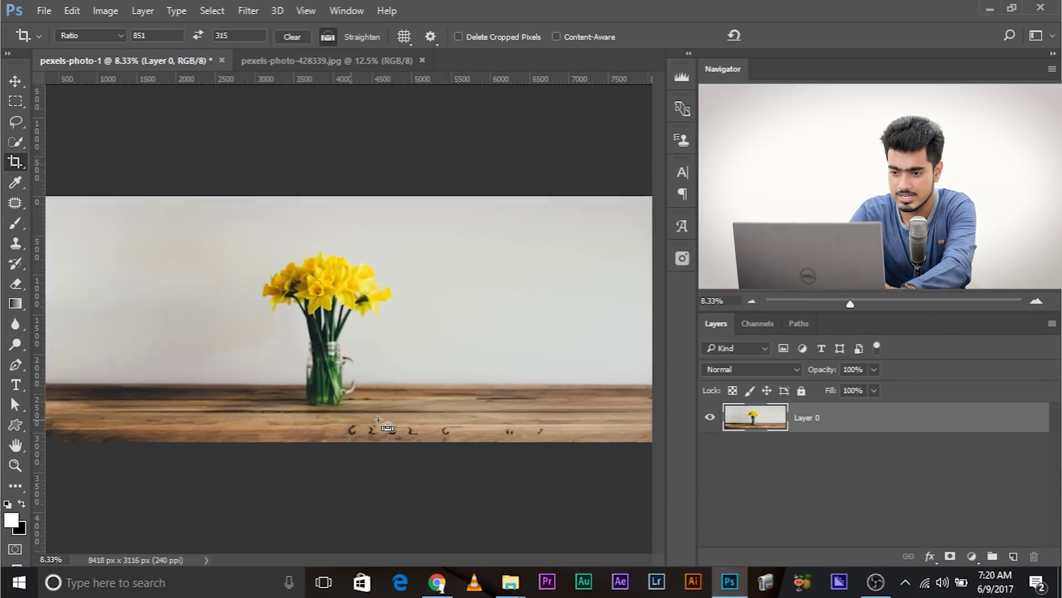
pyautogui.moveTo(558, 444); pyautogui.dragTo(517, 398)
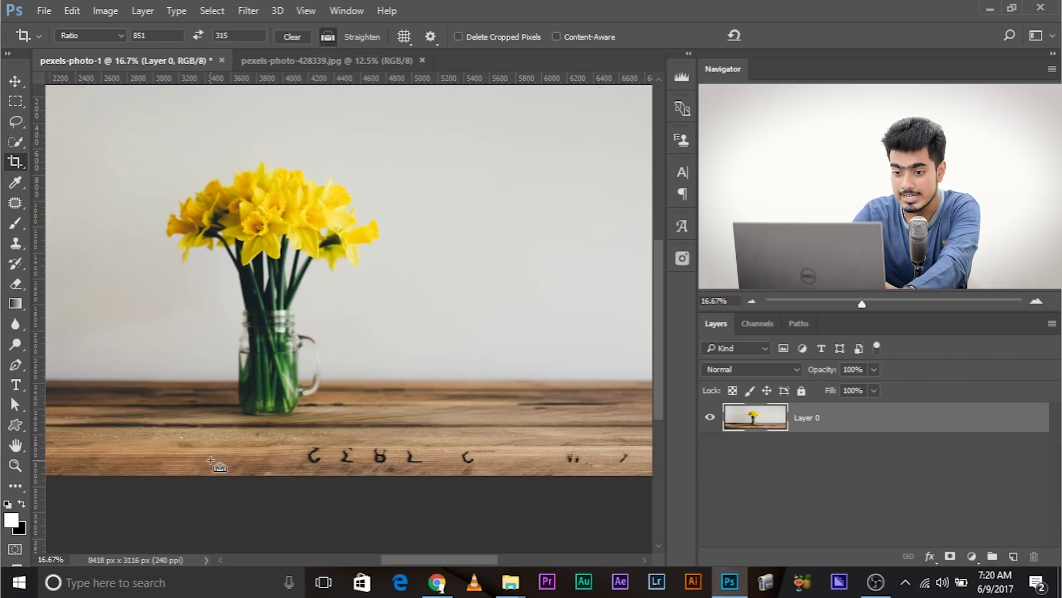
pyautogui.hotkey('ctrl', '-')
pyautogui.hotkey('ctrl', '-')
pyautogui.hotkey('ctrl', '-')
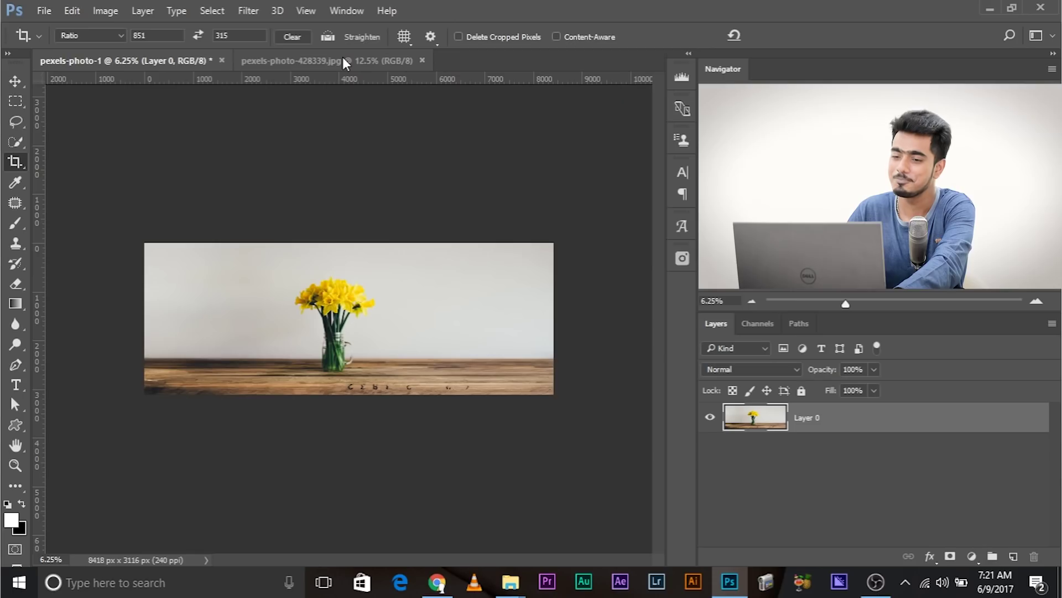
# Widen the pexels-photo-428339 beach portrait's canvas to 10850 × 4016 px.
pyautogui.click(343, 57)
pyautogui.hotkey('ctrl', '-')
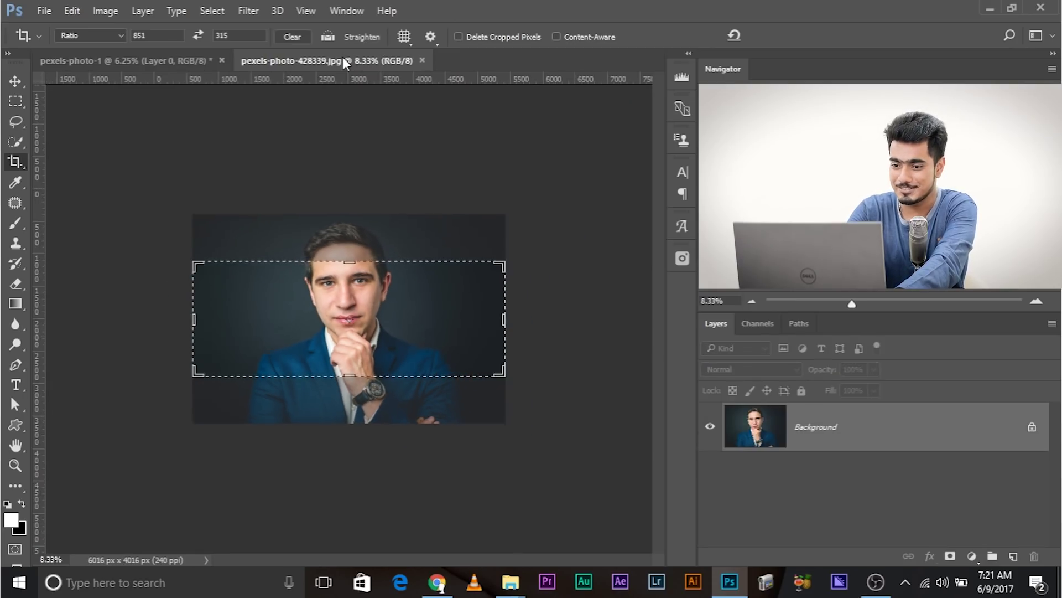
pyautogui.moveTo(509, 318); pyautogui.dragTo(610, 324)
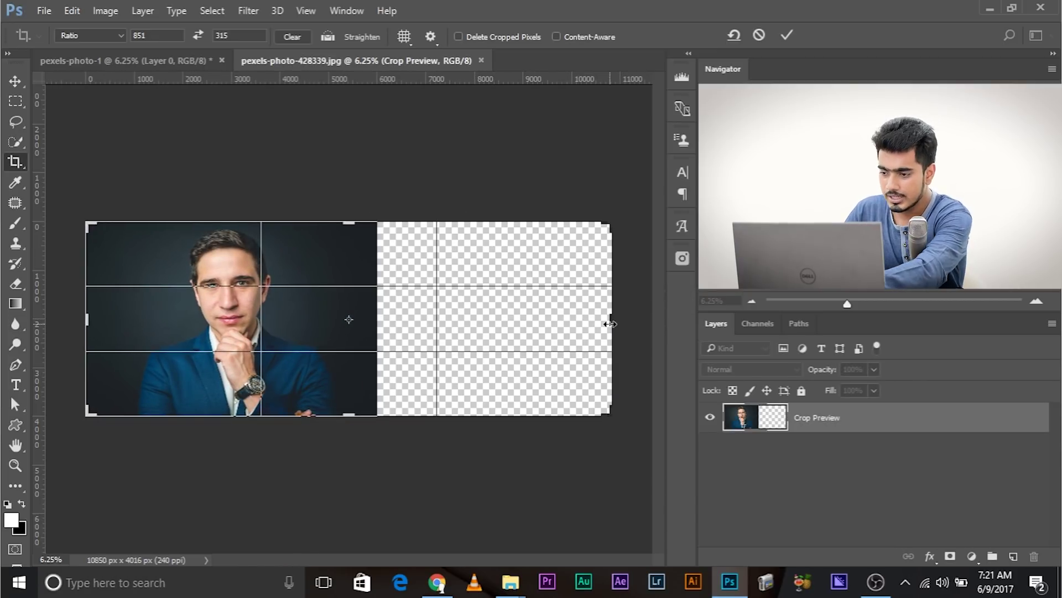
pyautogui.press('Return')
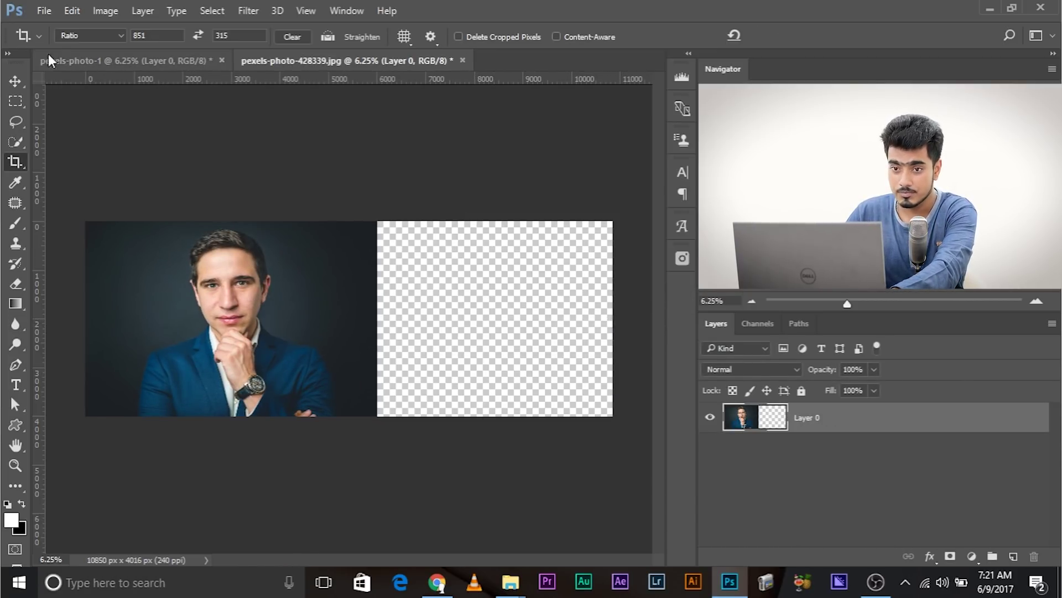
# Content-Aware Scale the beach portrait rightward into the transparent area.
pyautogui.click(73, 10)
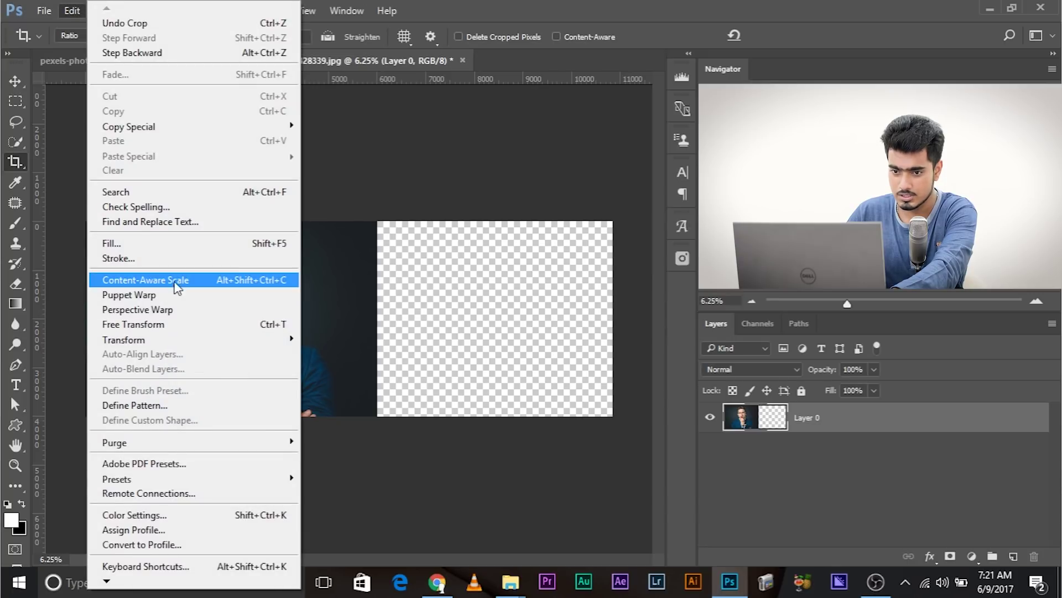
pyautogui.click(170, 279)
pyautogui.moveTo(386, 320)
pyautogui.mouseDown()
pyautogui.moveTo(618, 331)
pyautogui.moveTo(558, 322)
pyautogui.mouseUp()
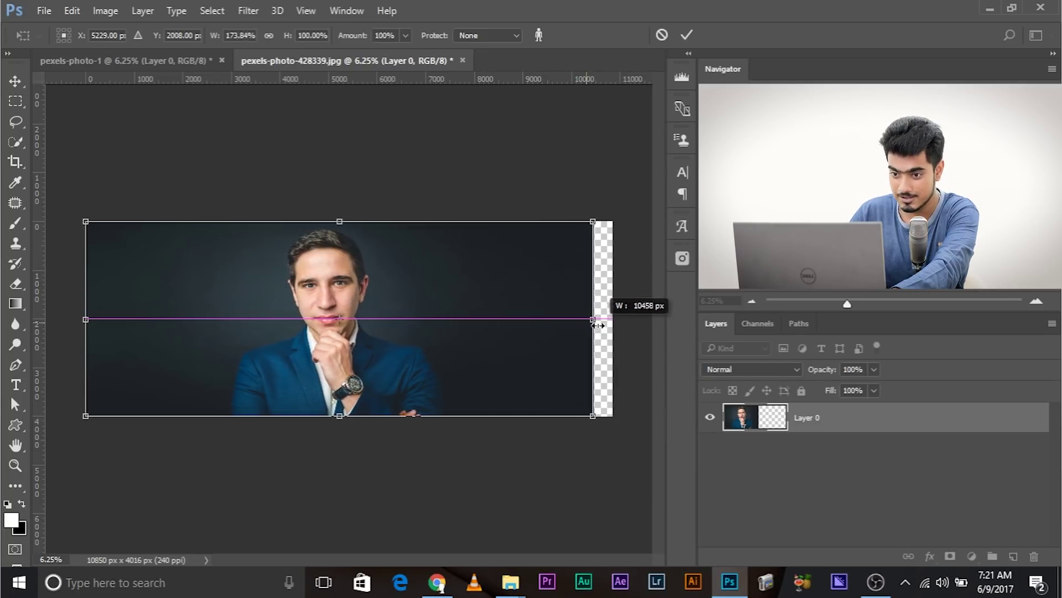
pyautogui.moveTo(558, 322); pyautogui.dragTo(678, 341)
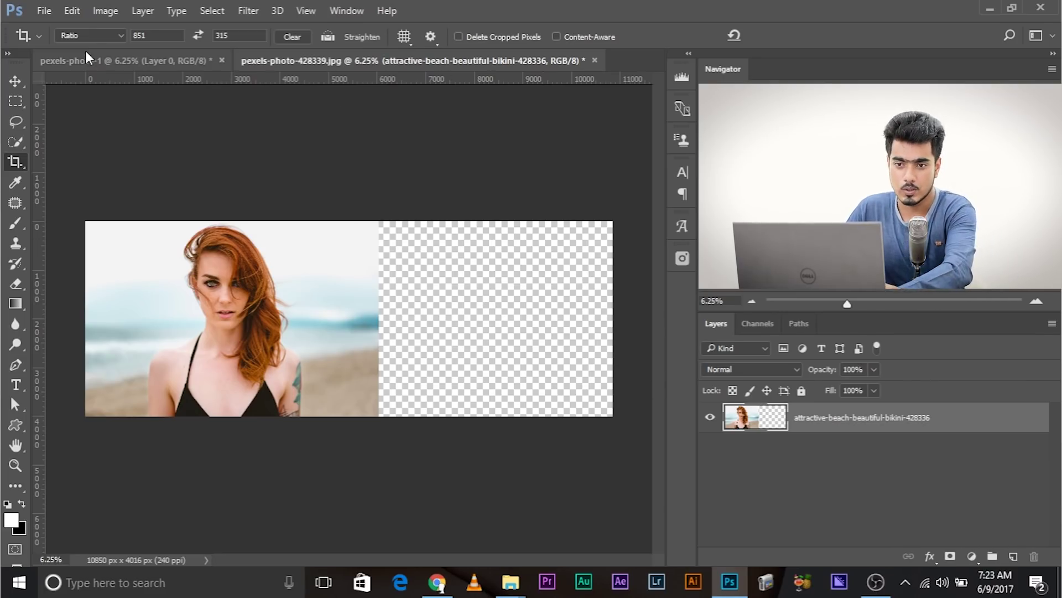
# Transform the beach portrait wider to about 123% of its width and commit.
pyautogui.click(72, 10)
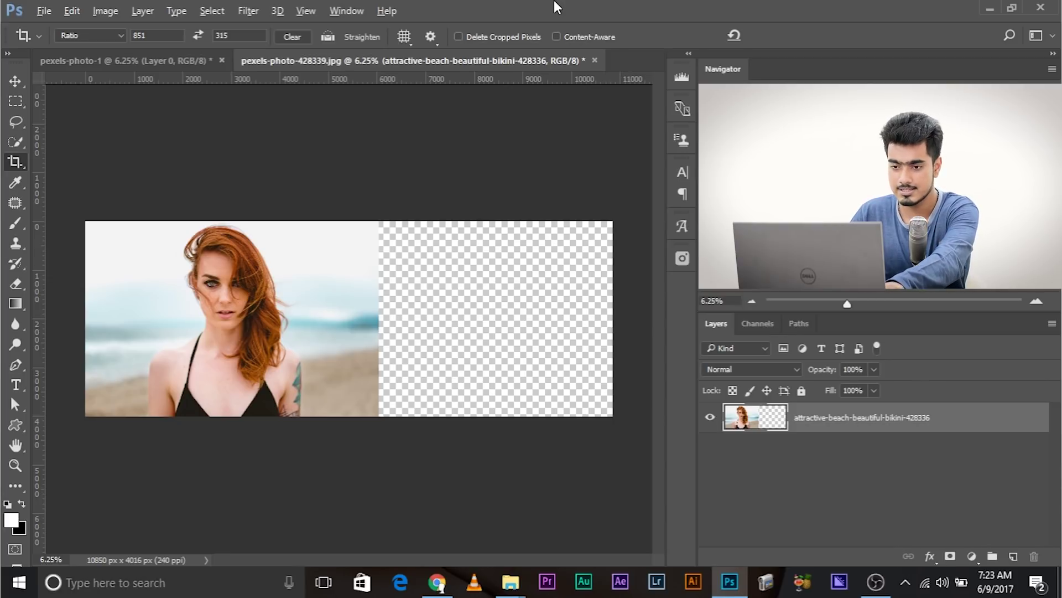
pyautogui.hotkey('ctrl', 't')
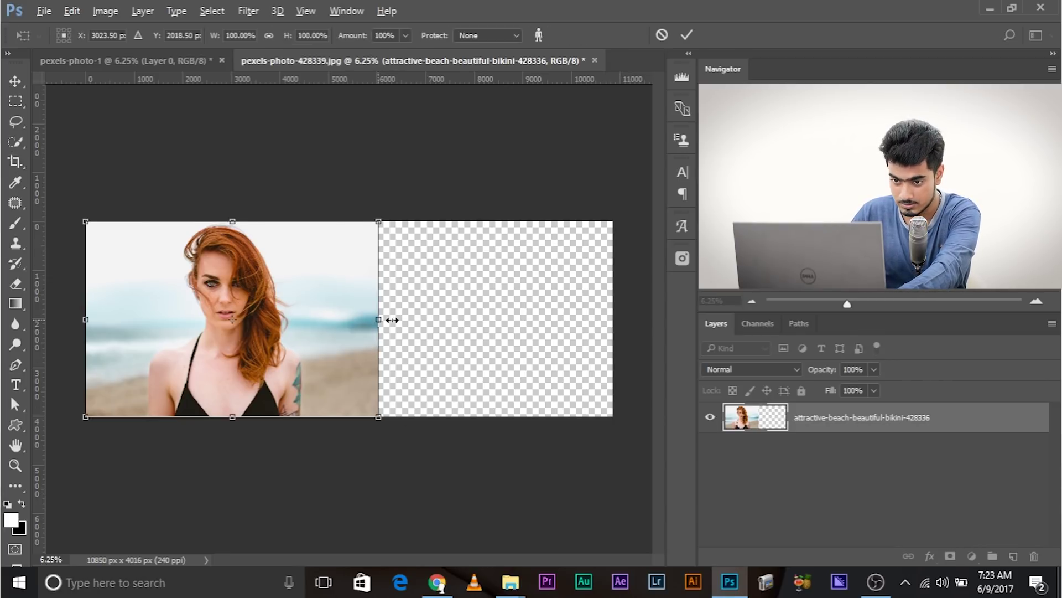
pyautogui.moveTo(391, 319); pyautogui.dragTo(445, 318)
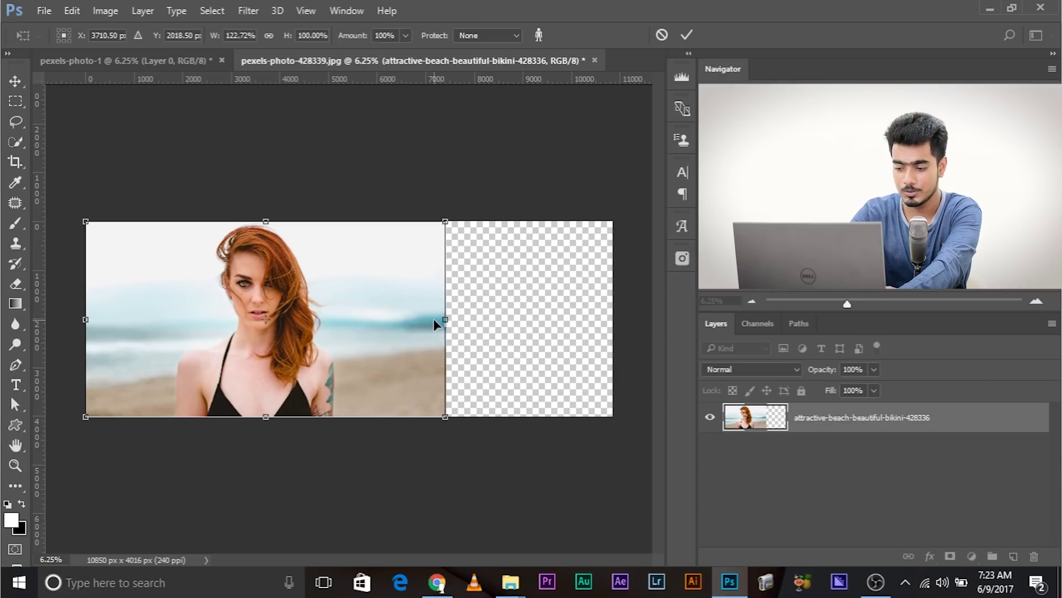
pyautogui.press('c')
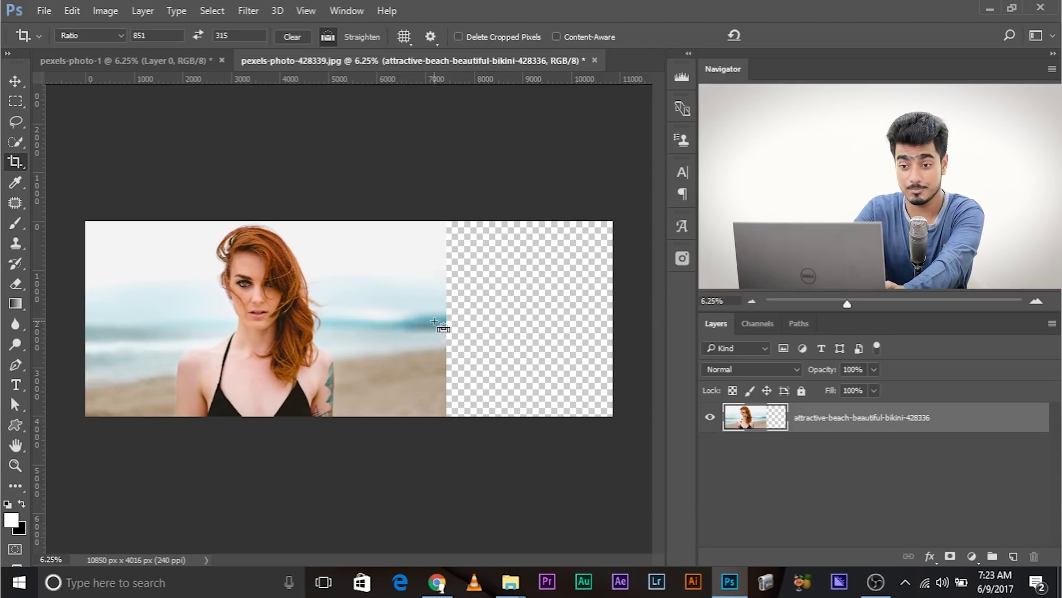
pyautogui.scroll(4, 434, 320)
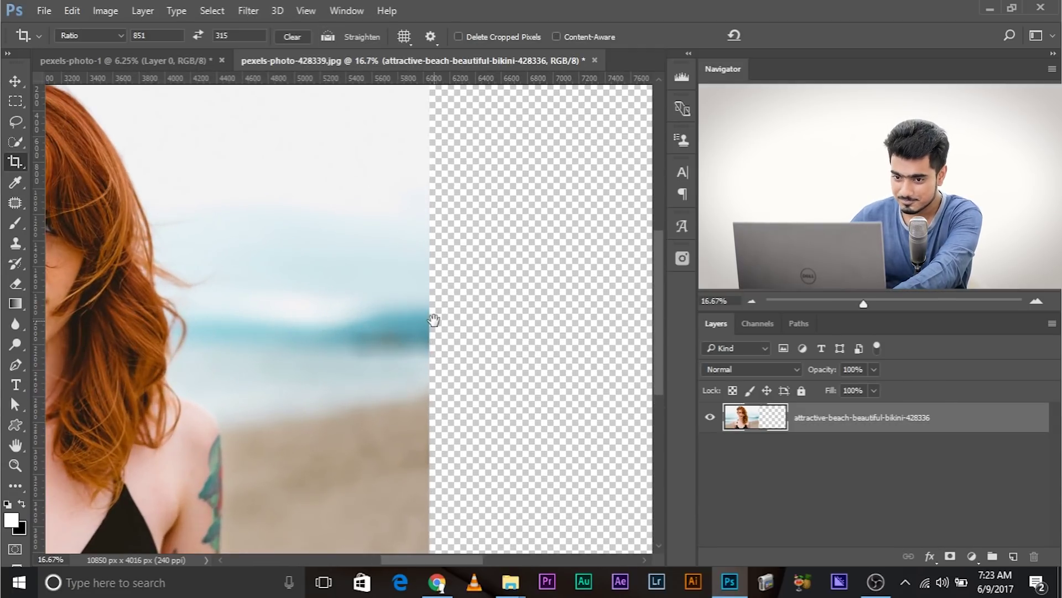
# Lasso a loose outline around the woman's head, hair and shoulders.
pyautogui.moveTo(410, 304); pyautogui.dragTo(609, 274)
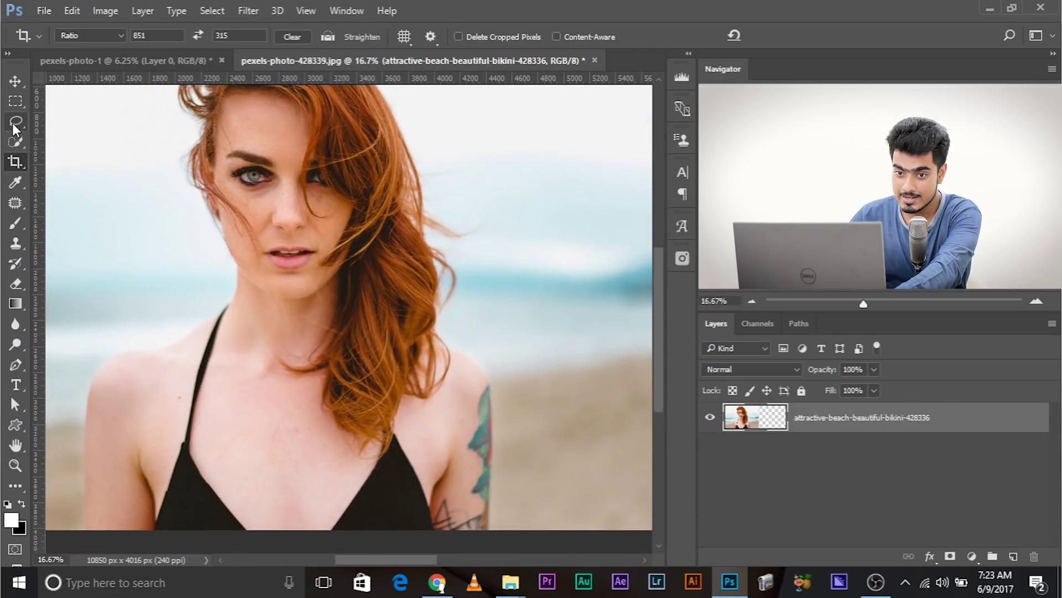
pyautogui.click(15, 122)
pyautogui.hotkey('ctrl', '-')
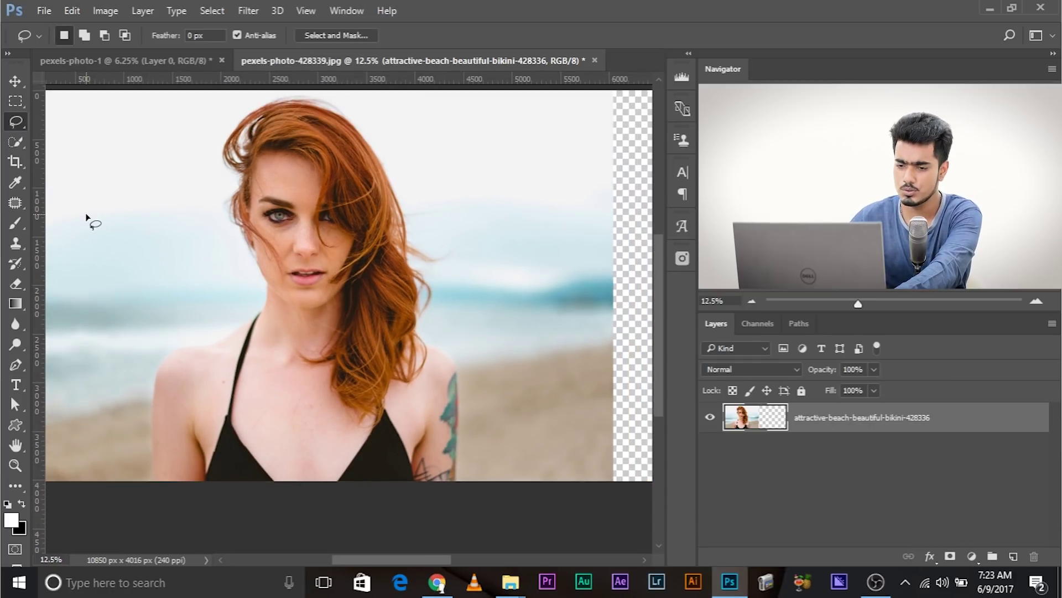
pyautogui.moveTo(131, 248); pyautogui.dragTo(150, 272)
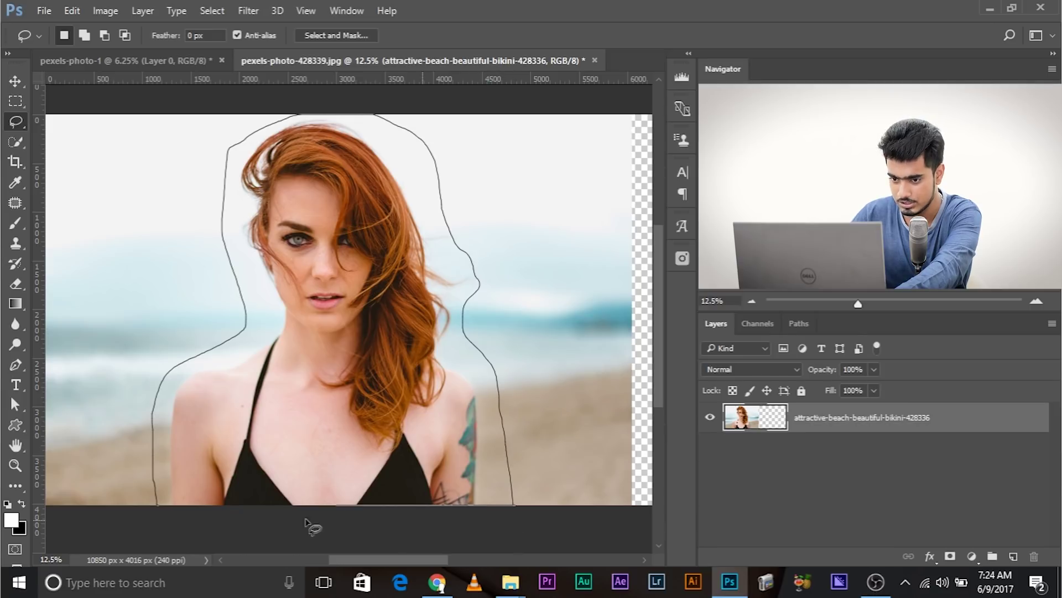
pyautogui.moveTo(515, 519); pyautogui.dragTo(170, 522)
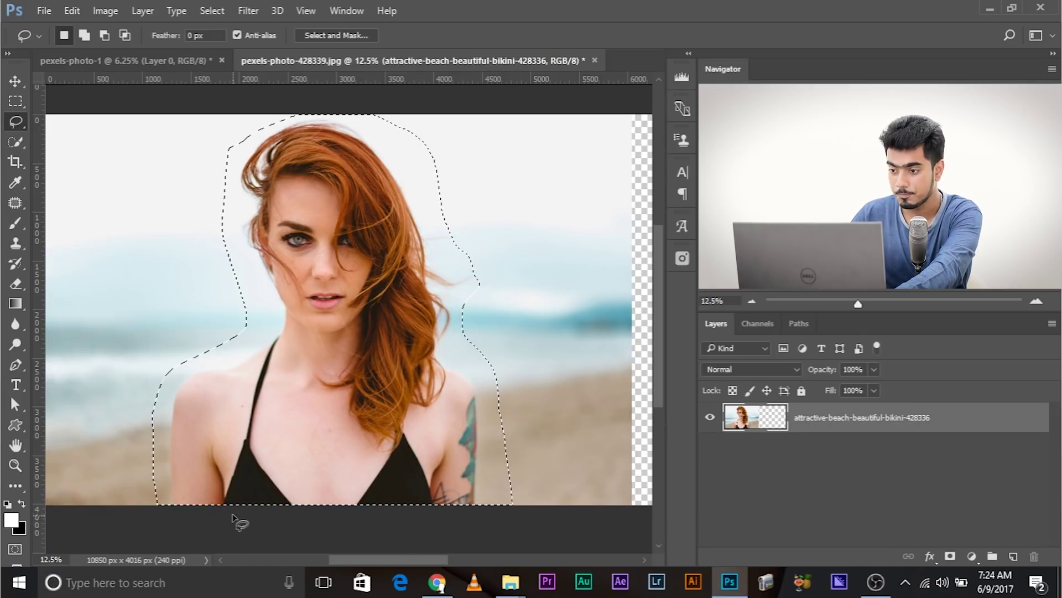
pyautogui.click(759, 323)
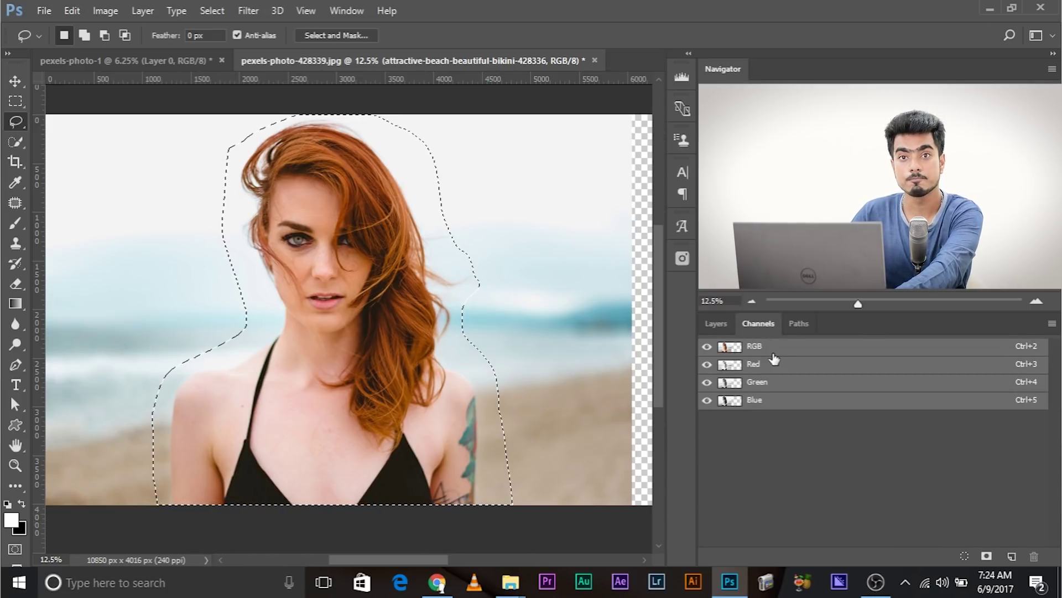
# Save the woman's selection as channel Alpha 1, then deselect.
pyautogui.click(988, 557)
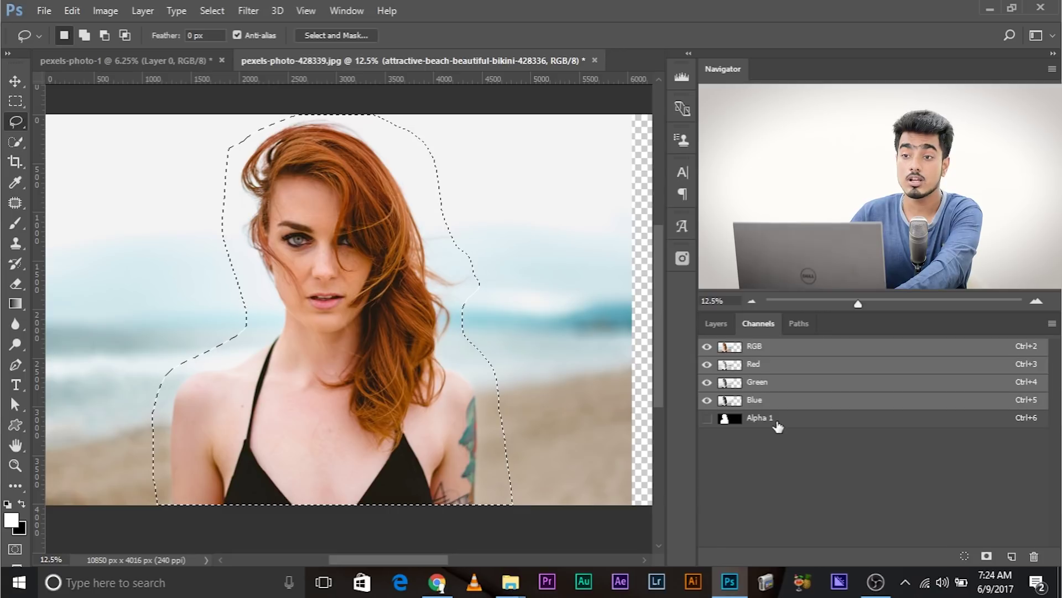
pyautogui.hotkey('ctrl', 'd')
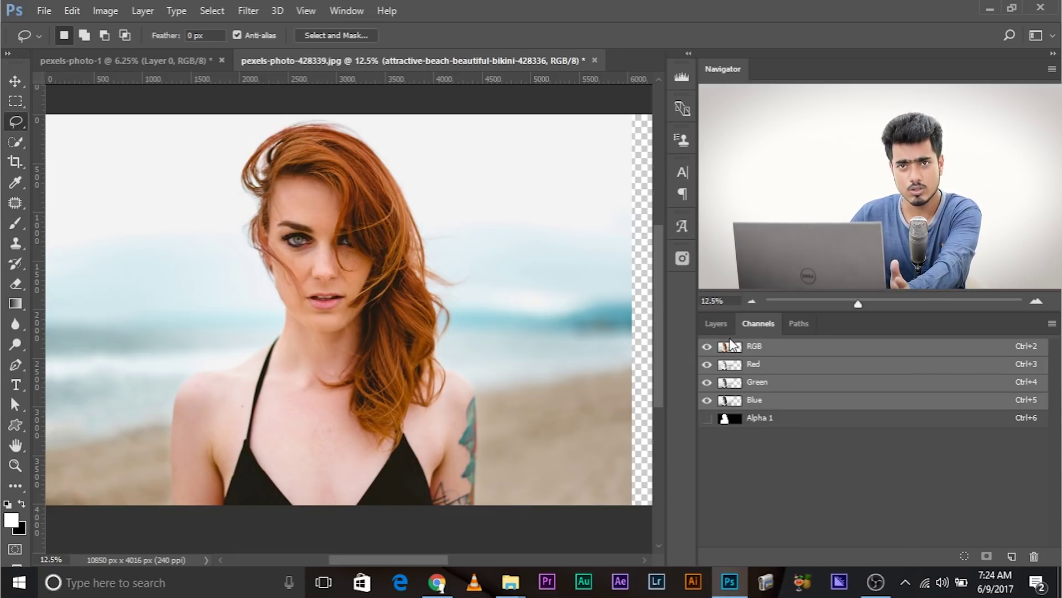
pyautogui.click(720, 327)
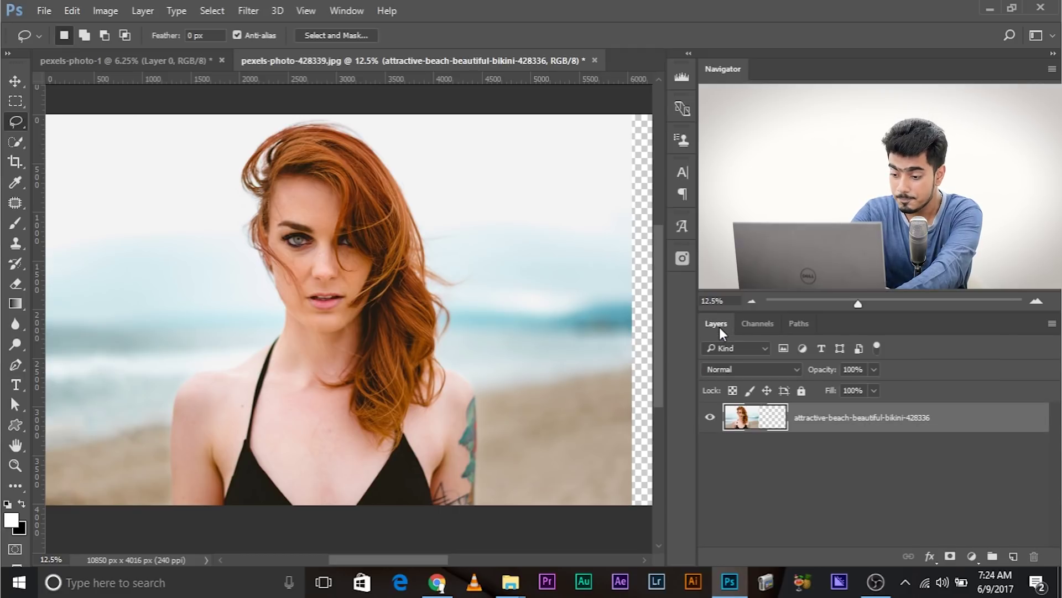
pyautogui.hotkey('ctrl', '-')
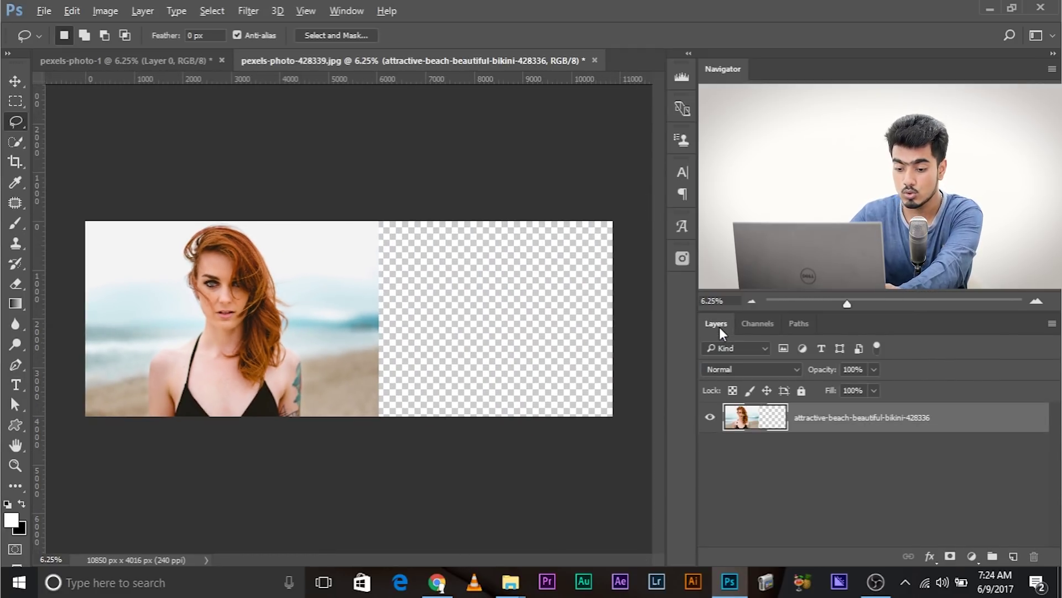
pyautogui.hotkey('ctrl', 'alt', 'shift', 'c')
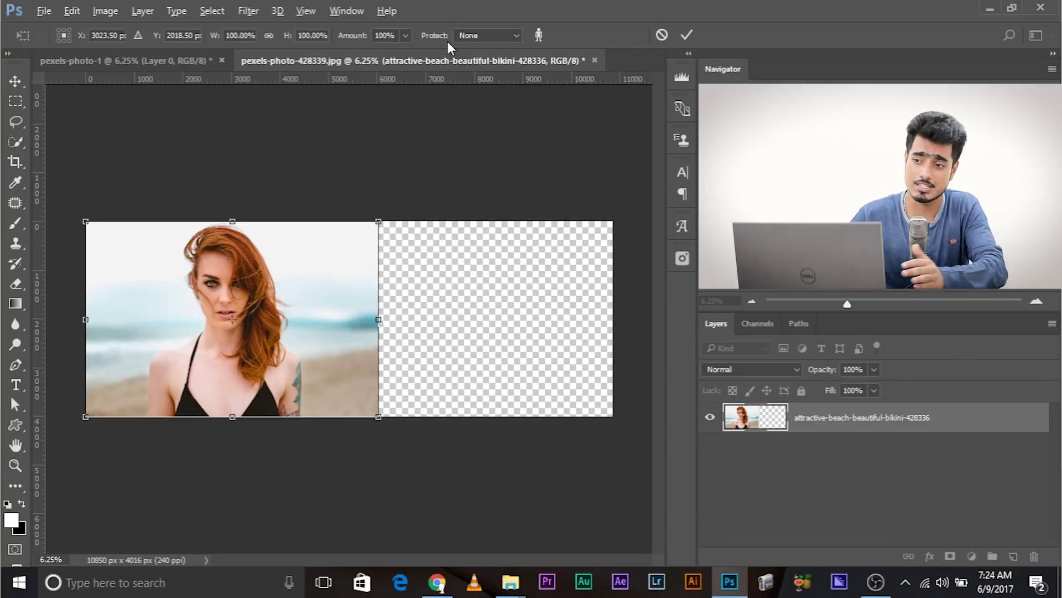
# Content-Aware Scale the beach photo much wider, protecting the woman with Alpha 1.
pyautogui.click(479, 38)
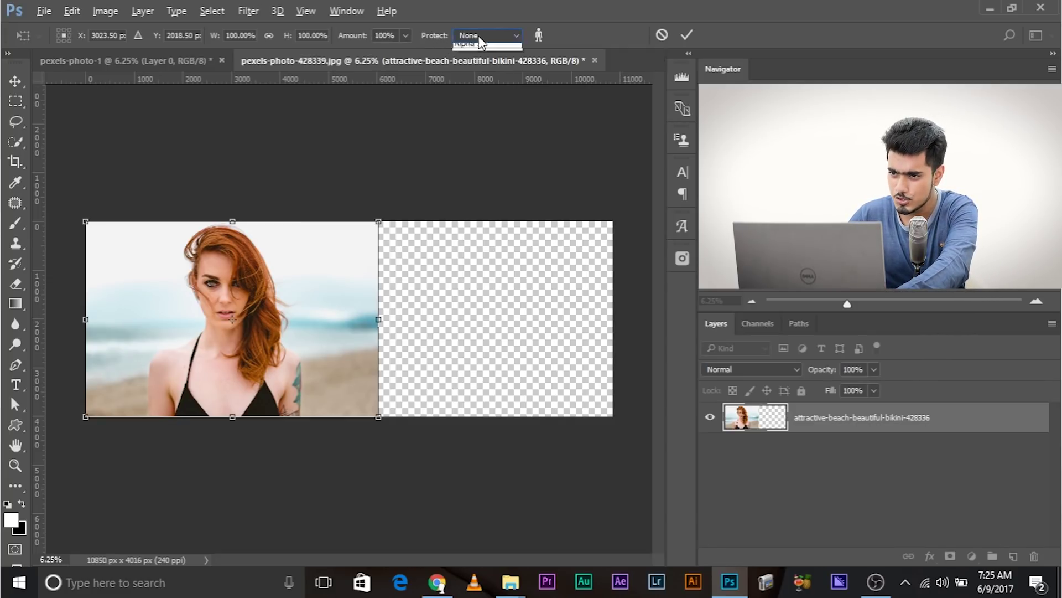
pyautogui.click(478, 54)
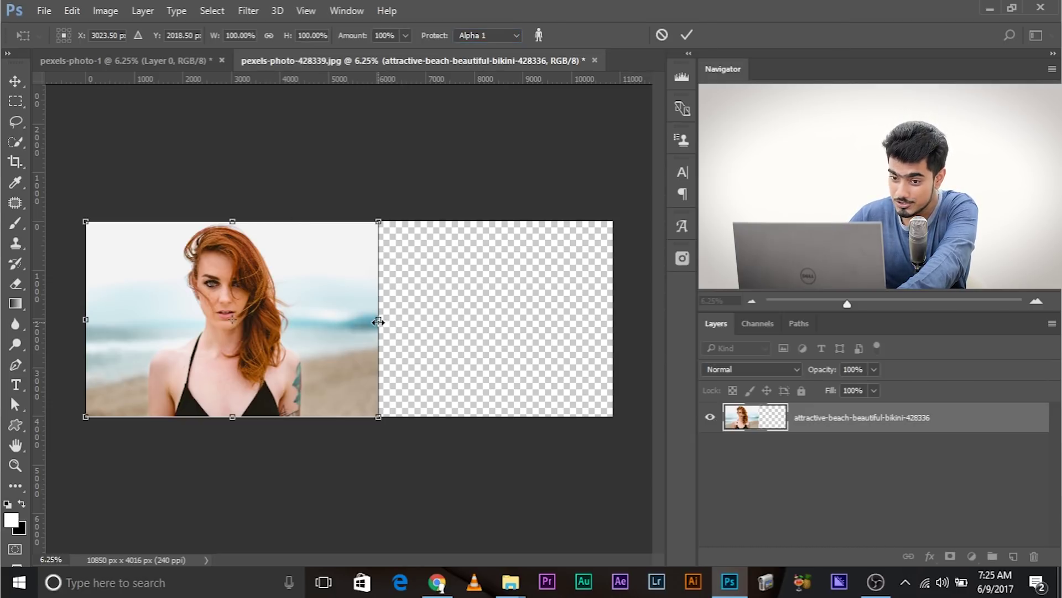
pyautogui.moveTo(378, 321)
pyautogui.mouseDown()
pyautogui.moveTo(610, 332)
pyautogui.moveTo(547, 332)
pyautogui.mouseUp()
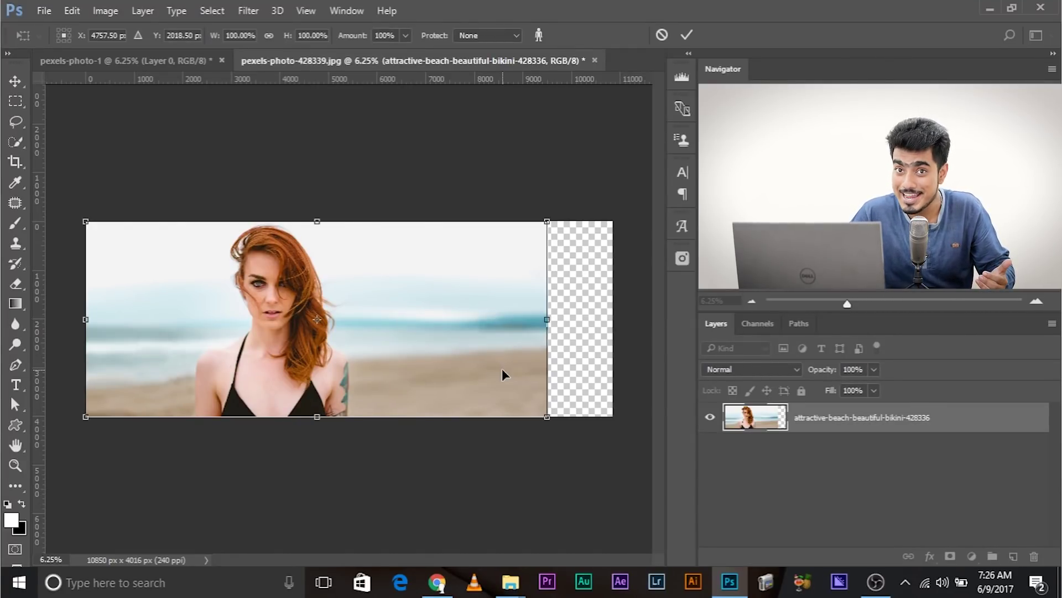
pyautogui.press('l')
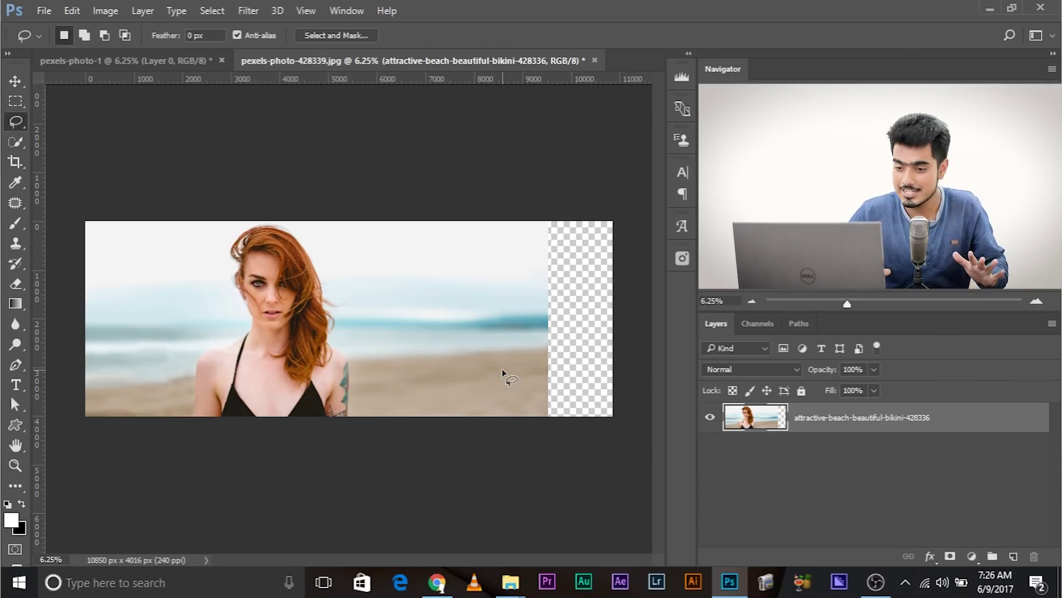
# Lasso an outline around the woman in the widened photo.
pyautogui.hotkey('ctrl', '+')
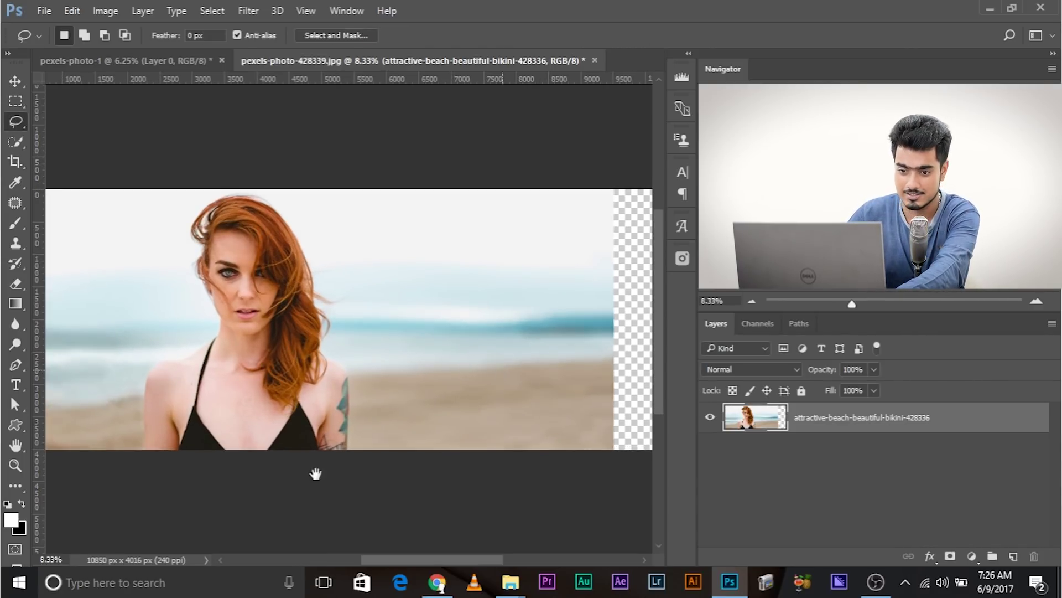
pyautogui.moveTo(114, 431); pyautogui.dragTo(135, 428)
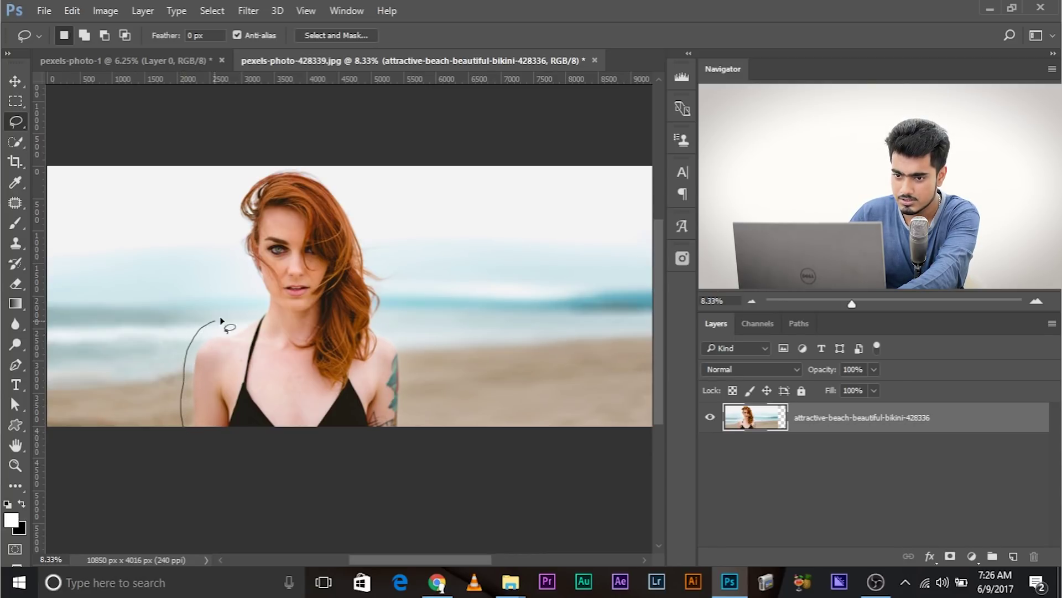
pyautogui.moveTo(239, 179); pyautogui.dragTo(382, 173)
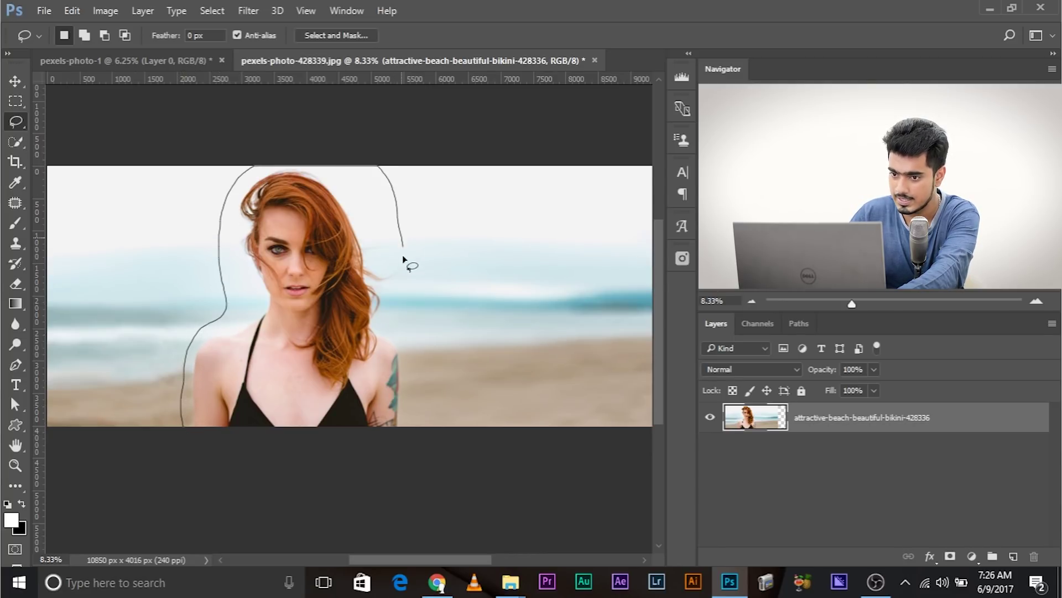
pyautogui.moveTo(441, 447); pyautogui.dragTo(192, 467)
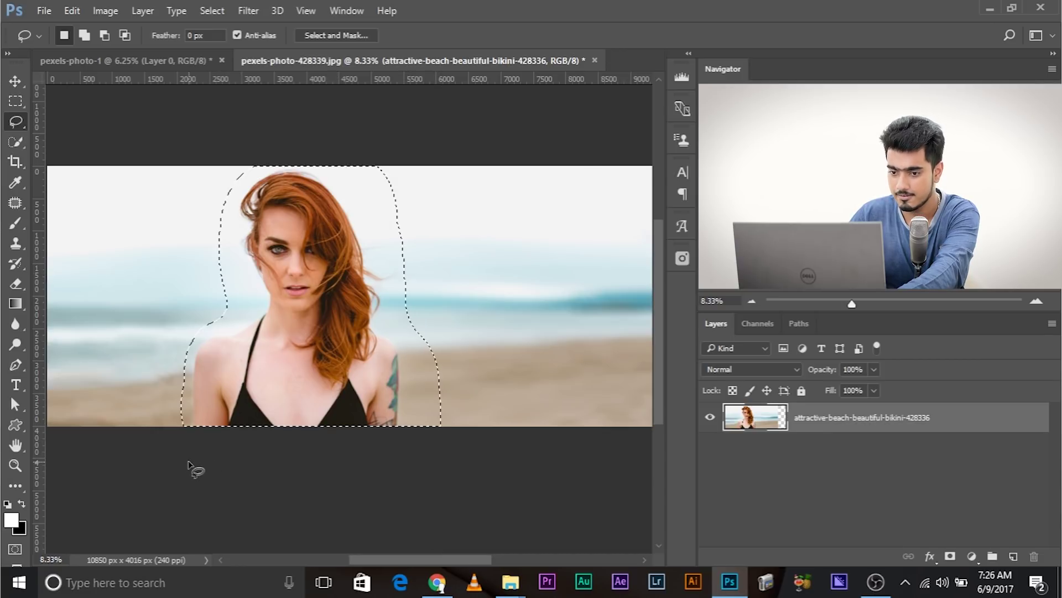
# Save the new woman selection as channel Alpha 2, then deselect.
pyautogui.click(758, 324)
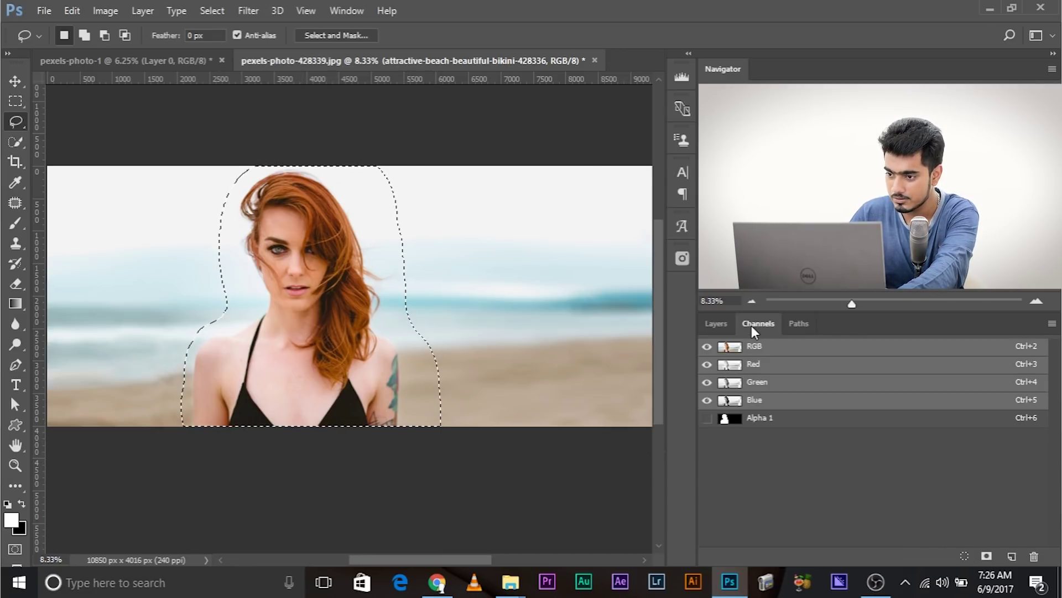
pyautogui.click(987, 555)
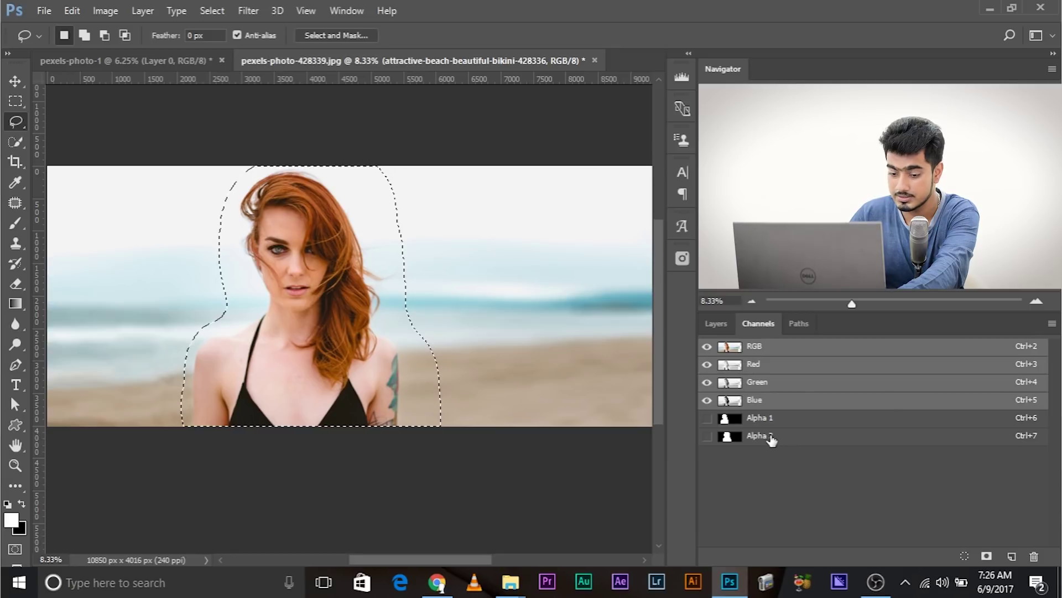
pyautogui.hotkey('ctrl', 'd')
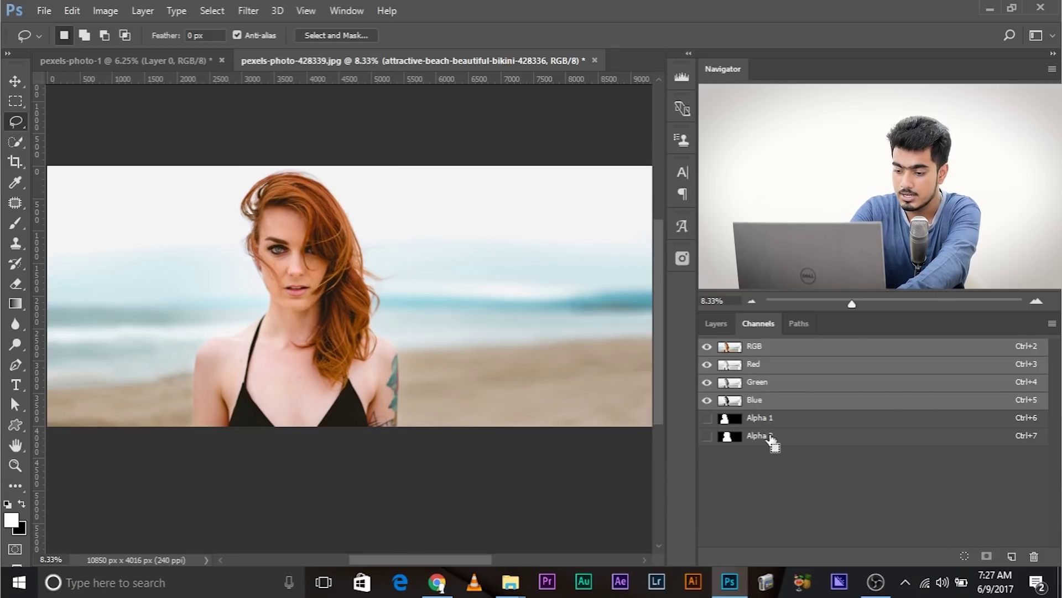
pyautogui.hotkey('ctrl', '-')
pyautogui.hotkey('ctrl', '+')
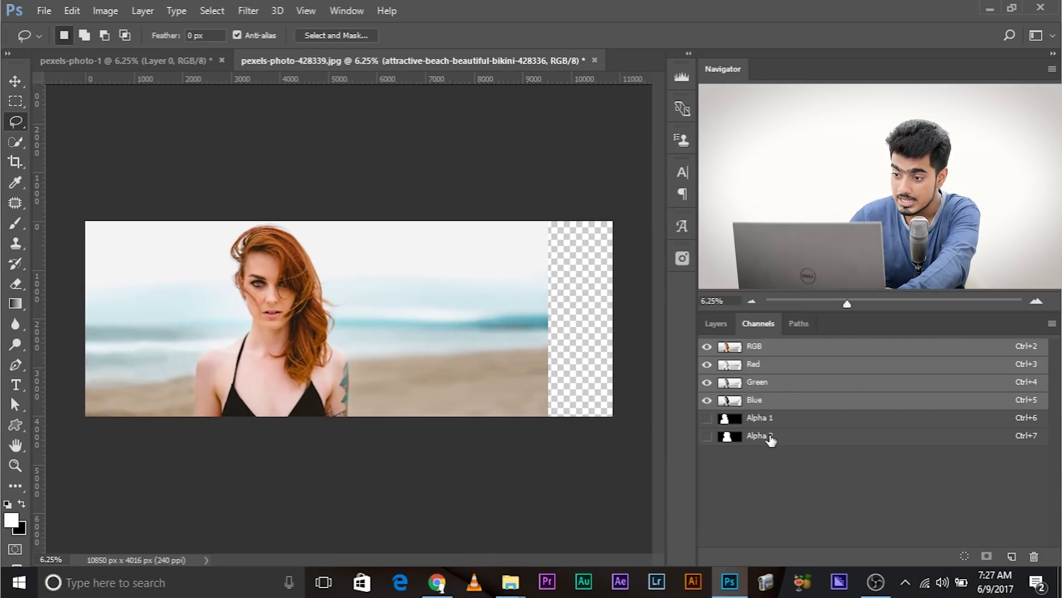
pyautogui.click(724, 322)
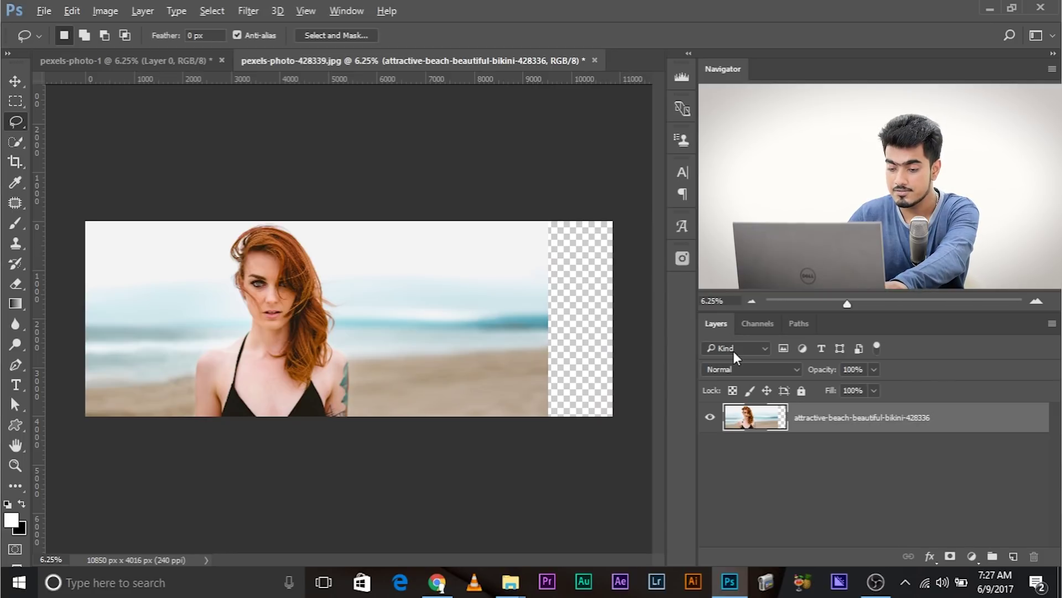
pyautogui.hotkey('ctrl', 'alt', 'shift', 'c')
pyautogui.click(480, 35)
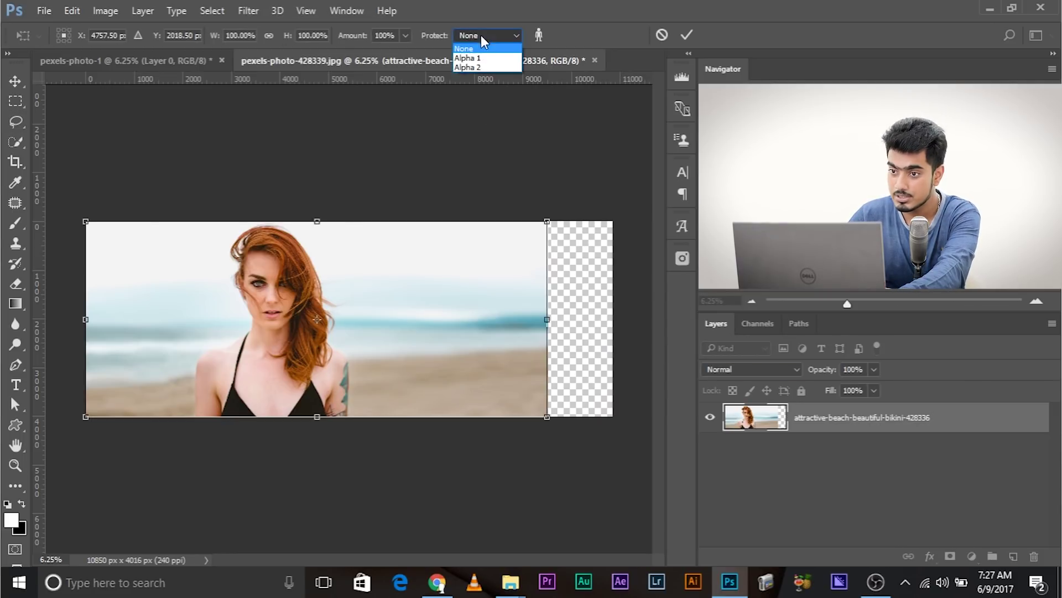
# Content-Aware Scale the beach photo rightward, protecting the woman with Alpha 2.
pyautogui.click(487, 67)
pyautogui.moveTo(547, 315); pyautogui.dragTo(612, 321)
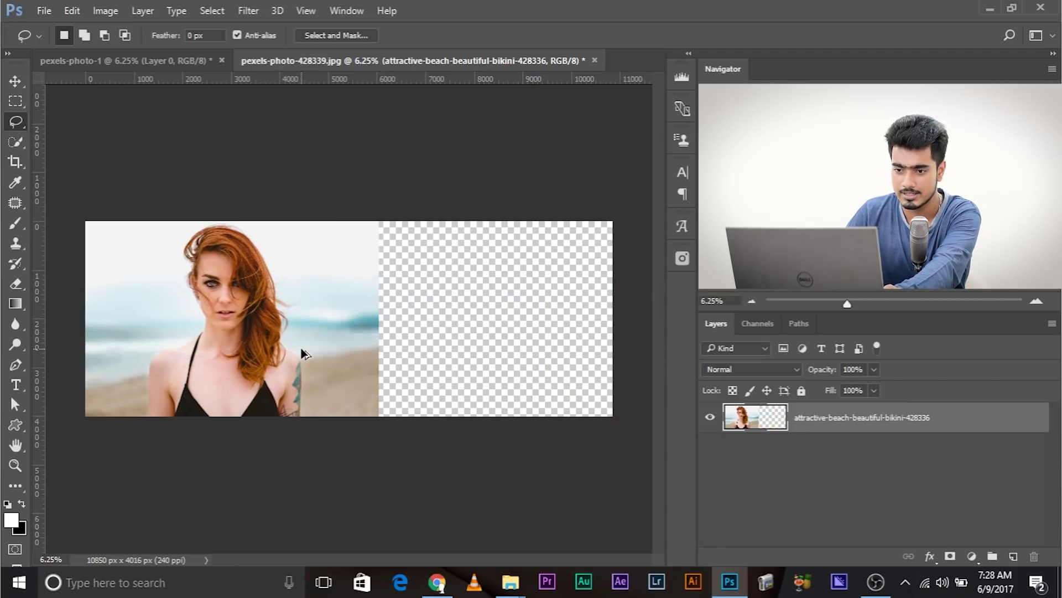
# Move the beach photo to the canvas centre and rasterize its smart-object layer.
pyautogui.click(19, 82)
pyautogui.moveTo(283, 363); pyautogui.dragTo(406, 365)
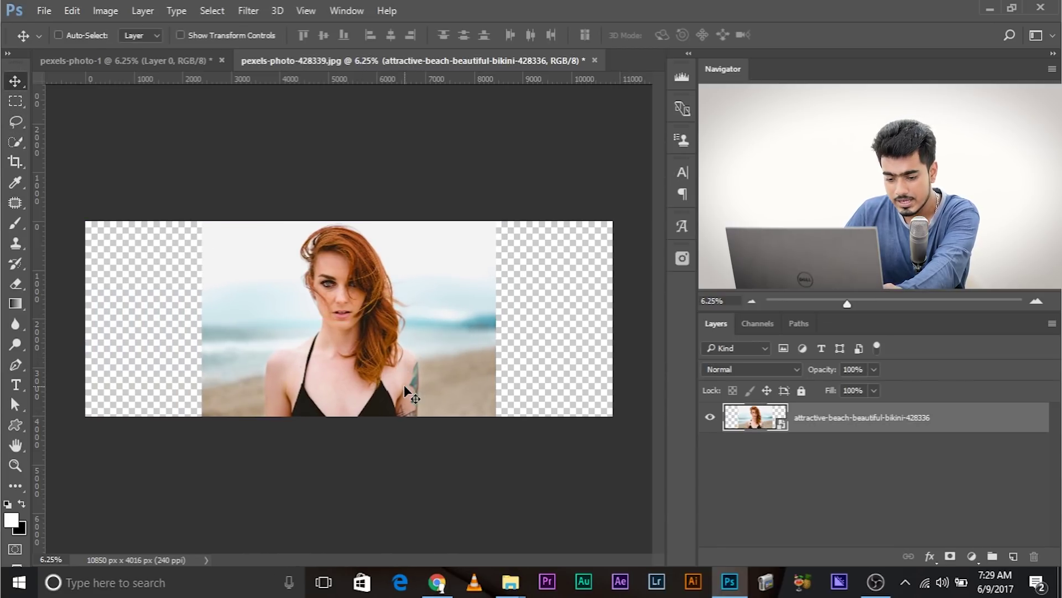
pyautogui.press('ctrl')
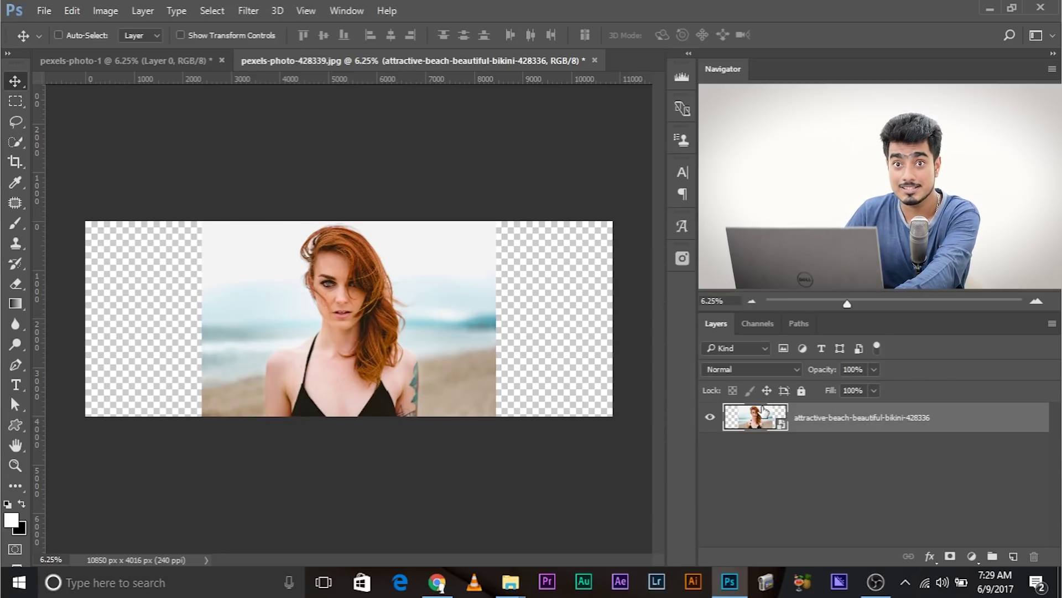
pyautogui.rightClick(871, 418)
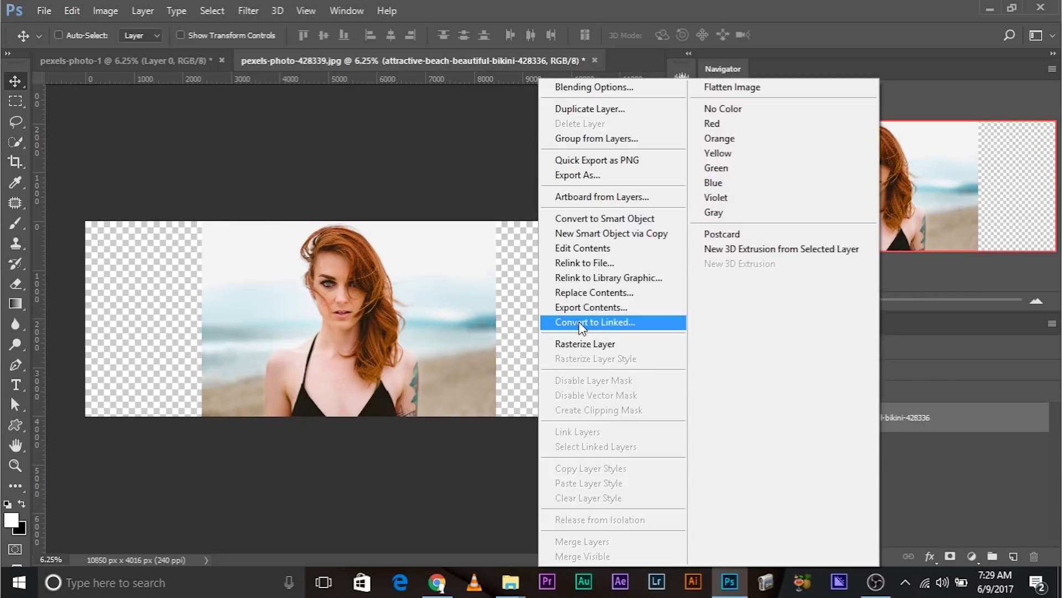
pyautogui.click(601, 344)
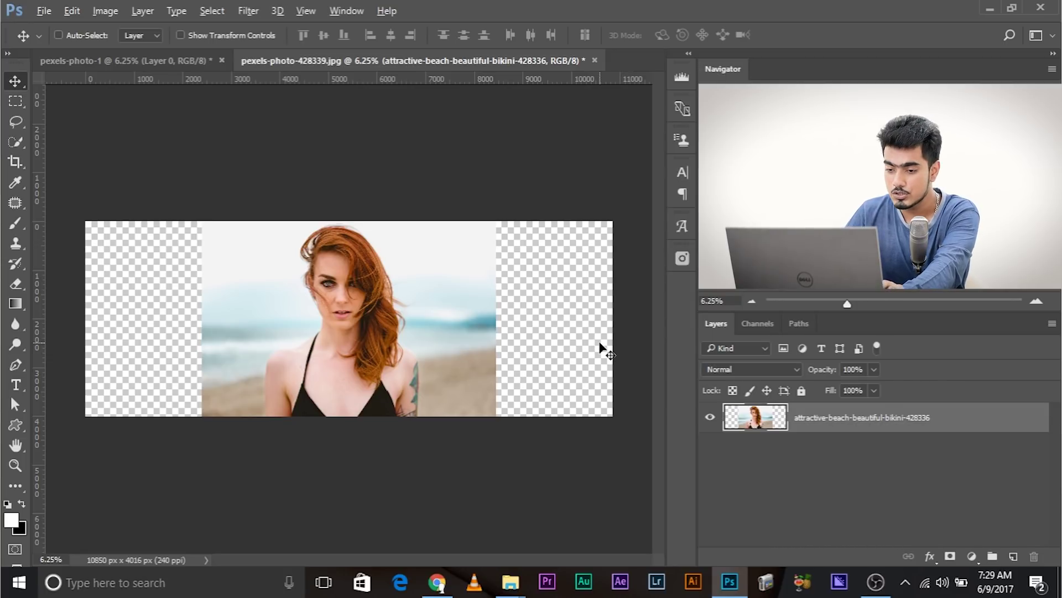
# Stretch the beach photo's left and right edges symmetrically to about 156% width and commit.
pyautogui.hotkey('ctrl', 't')
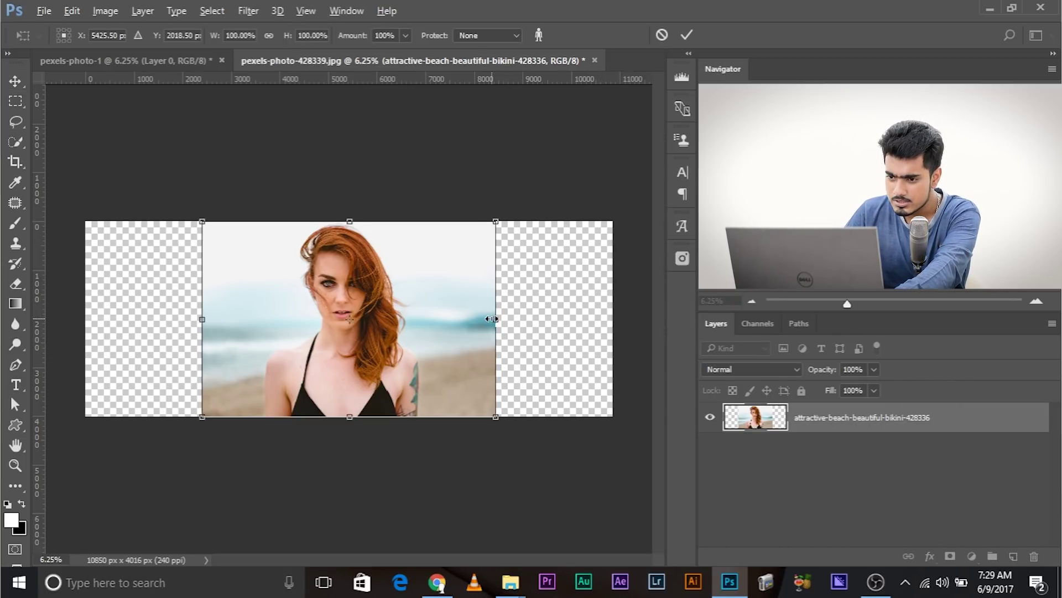
pyautogui.moveTo(492, 319); pyautogui.dragTo(542, 318)
pyautogui.moveTo(202, 319); pyautogui.dragTo(177, 319)
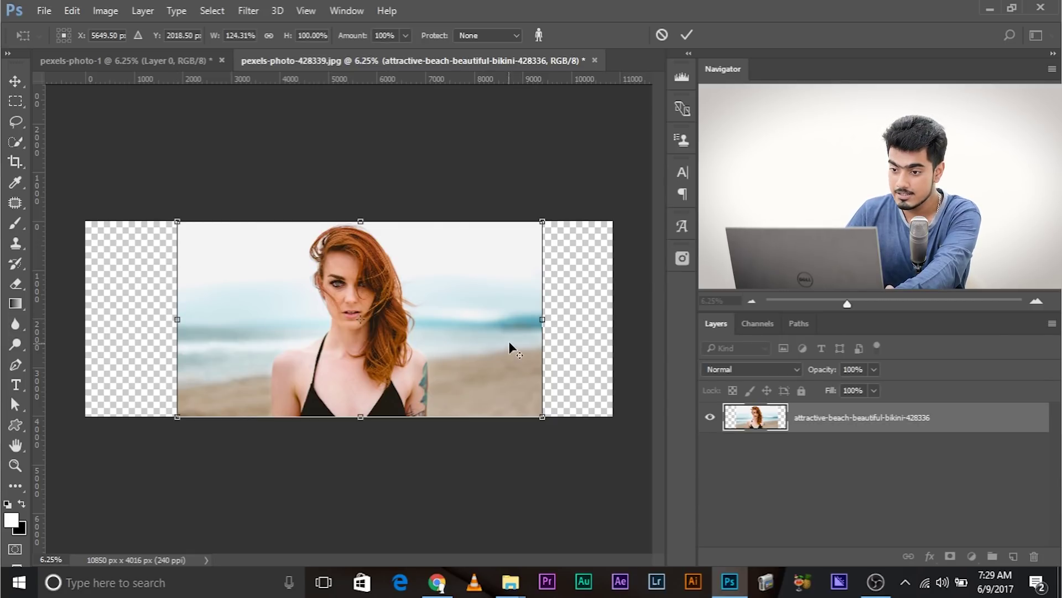
pyautogui.moveTo(547, 318); pyautogui.dragTo(589, 319)
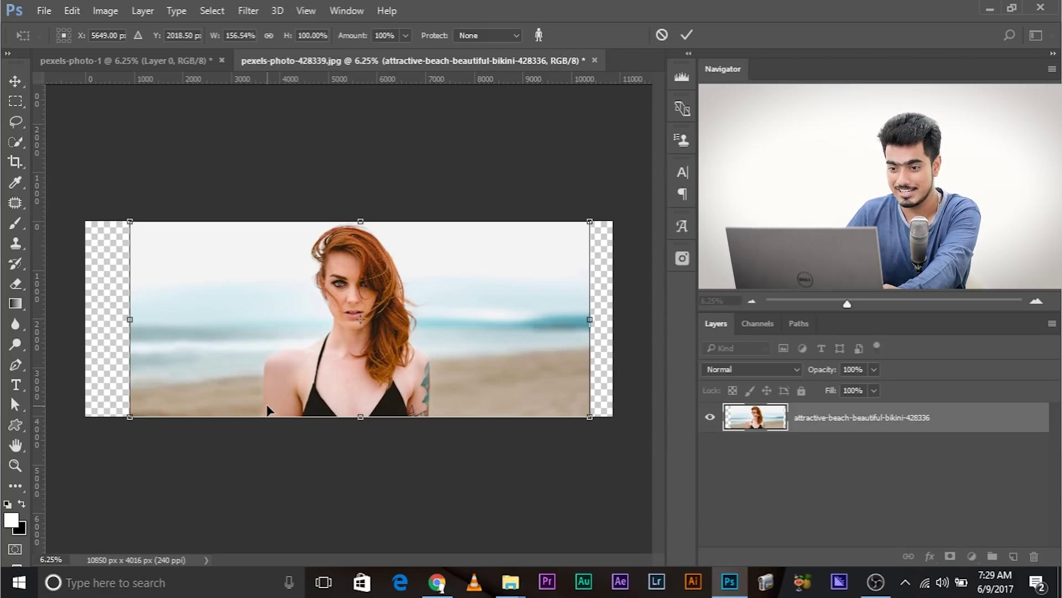
pyautogui.press('Return')
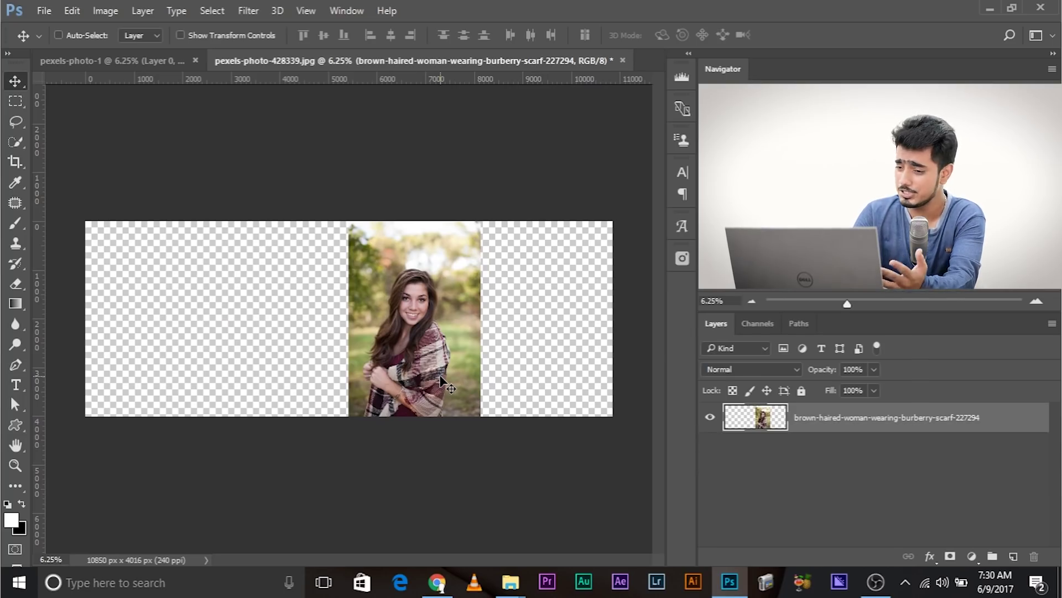
# Zoom to 12.5% and stretch the scarf portrait leftward to about 167% in two transforms.
pyautogui.hotkey('ctrl', '+')
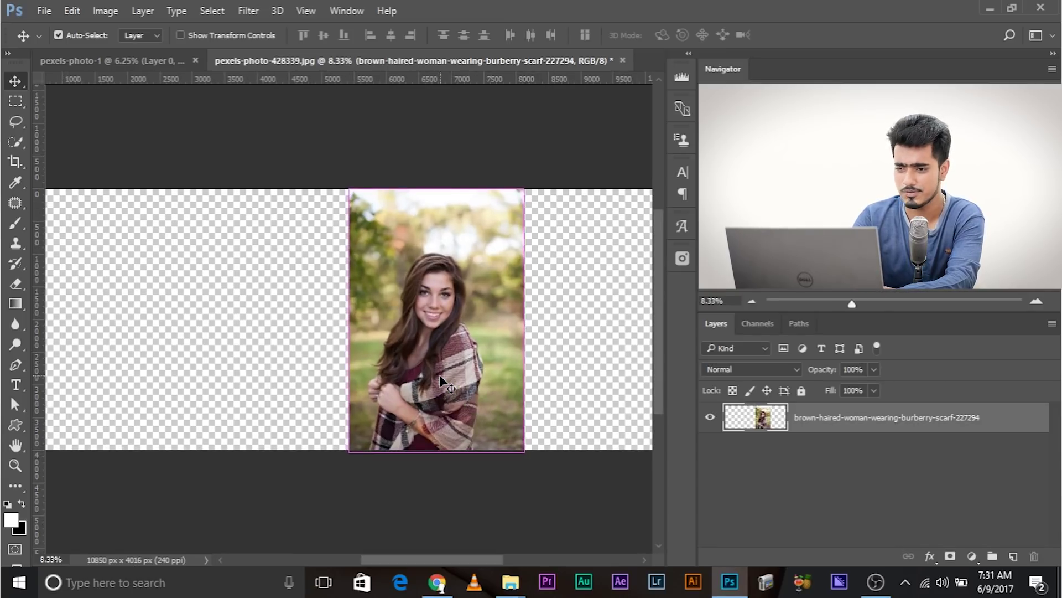
pyautogui.hotkey('ctrl', '+')
pyautogui.moveTo(441, 375); pyautogui.dragTo(392, 376)
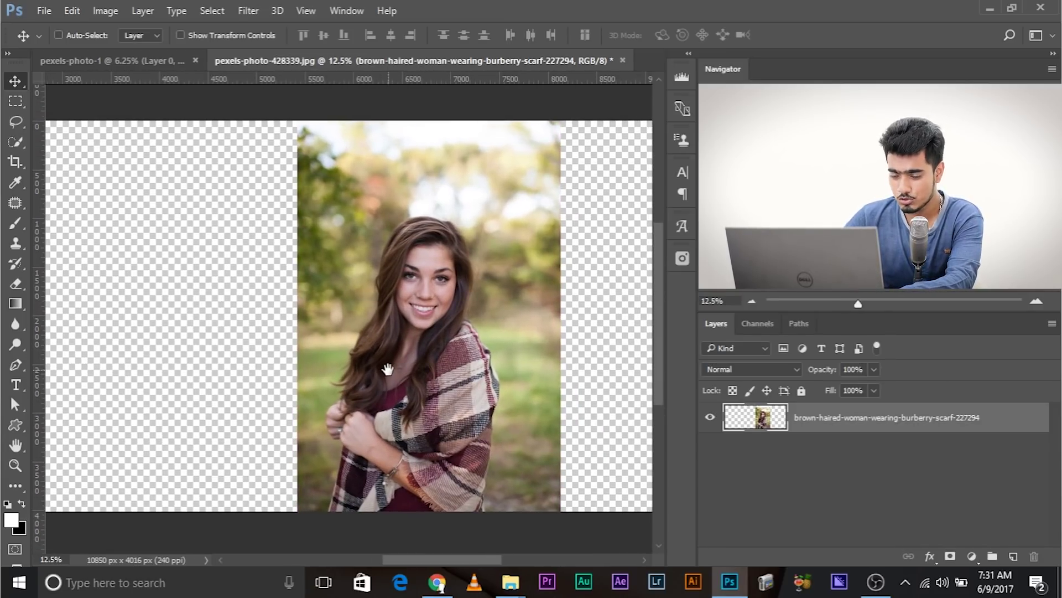
pyautogui.hotkey('ctrl', 't')
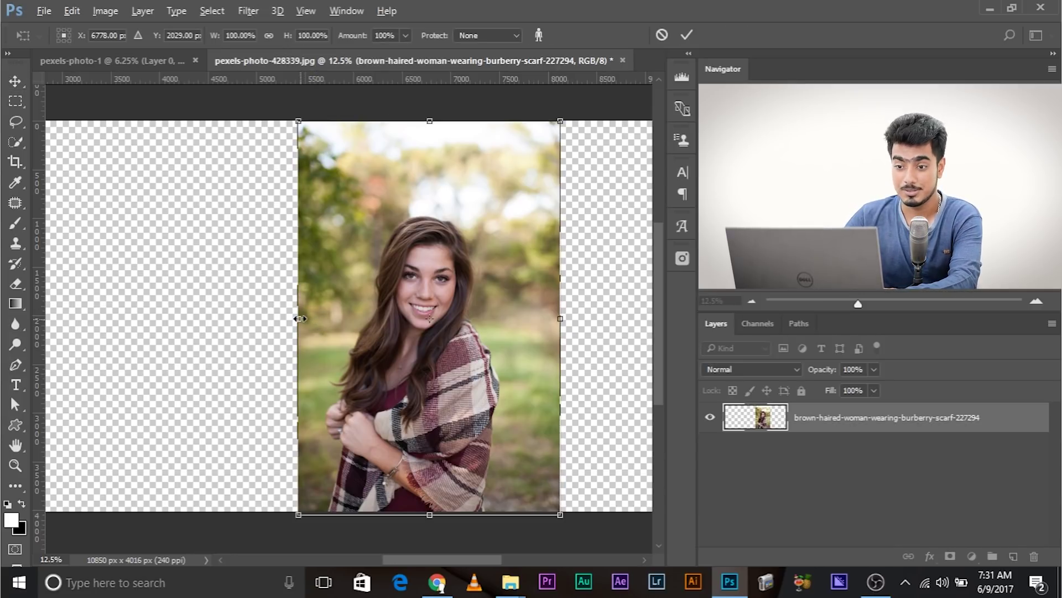
pyautogui.moveTo(300, 317); pyautogui.dragTo(124, 317)
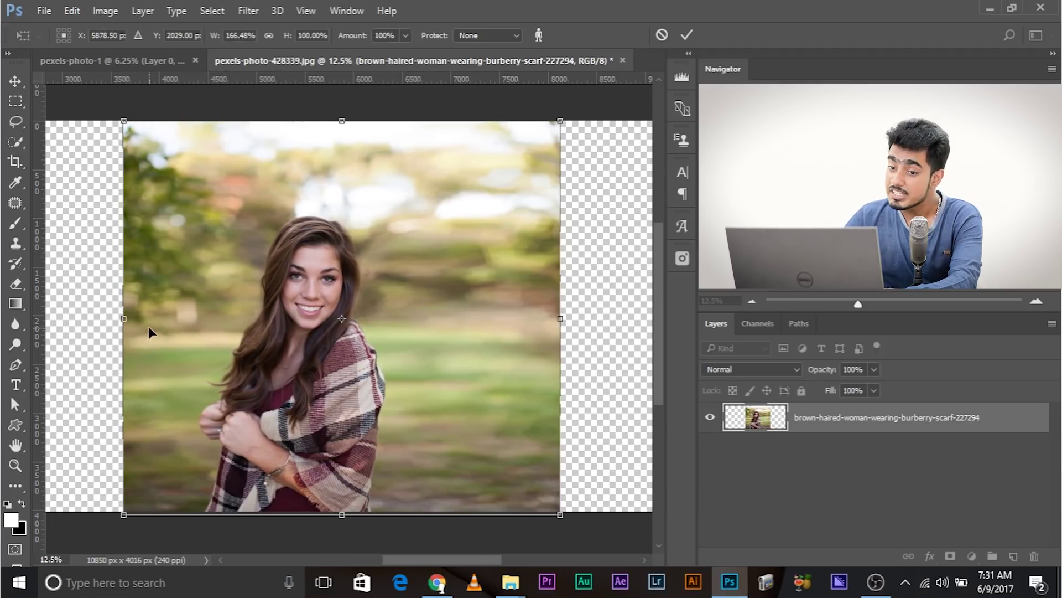
pyautogui.moveTo(124, 317)
pyautogui.mouseDown()
pyautogui.moveTo(260, 321)
pyautogui.moveTo(157, 328)
pyautogui.moveTo(187, 330)
pyautogui.mouseUp()
pyautogui.press('Return')
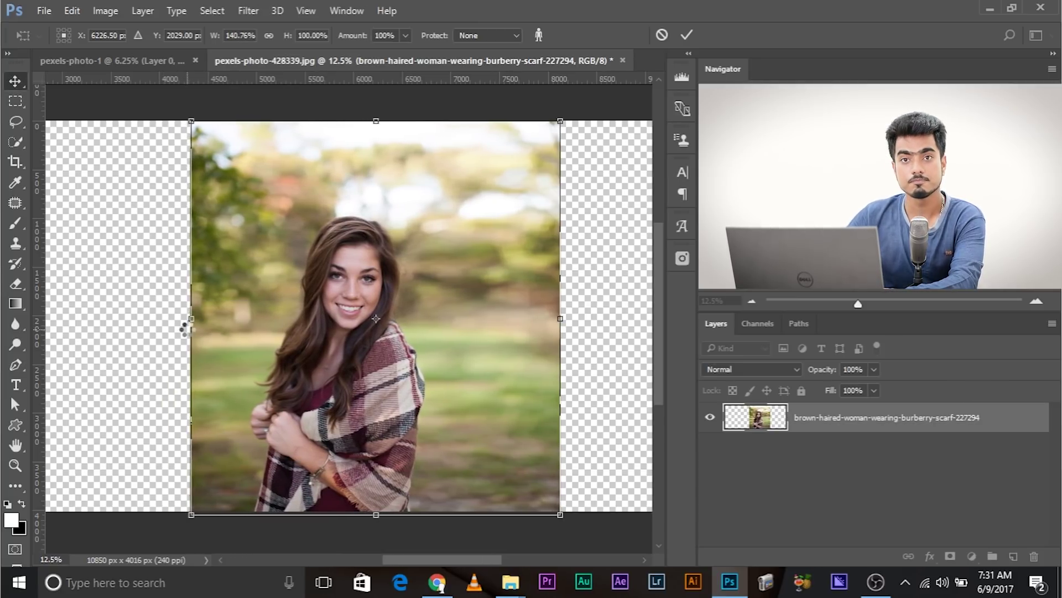
pyautogui.hotkey('ctrl', 't')
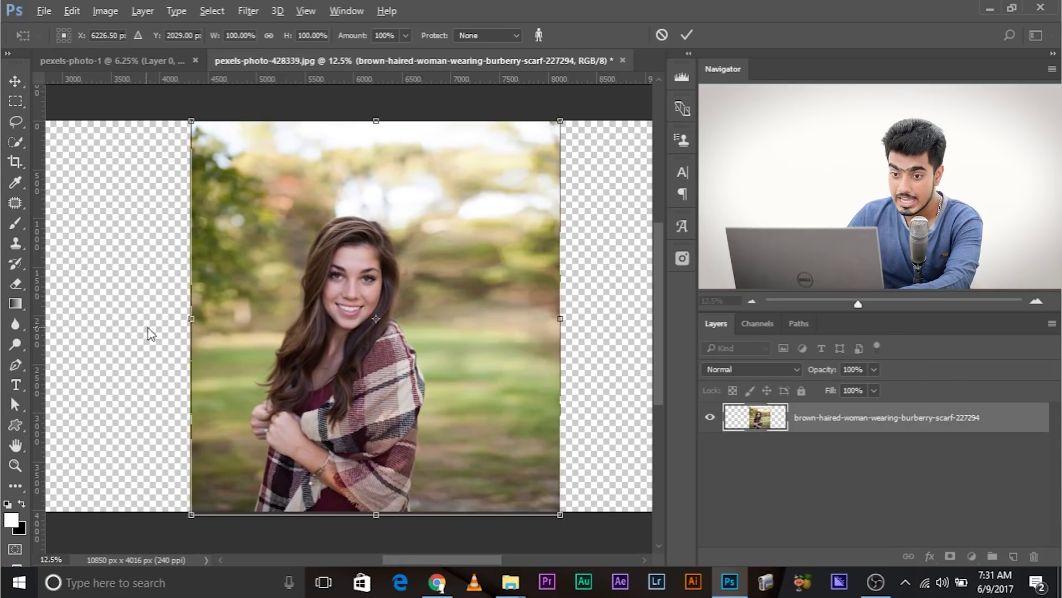
pyautogui.moveTo(197, 317)
pyautogui.mouseDown()
pyautogui.moveTo(34, 314)
pyautogui.moveTo(108, 311)
pyautogui.moveTo(52, 313)
pyautogui.moveTo(81, 314)
pyautogui.mouseUp()
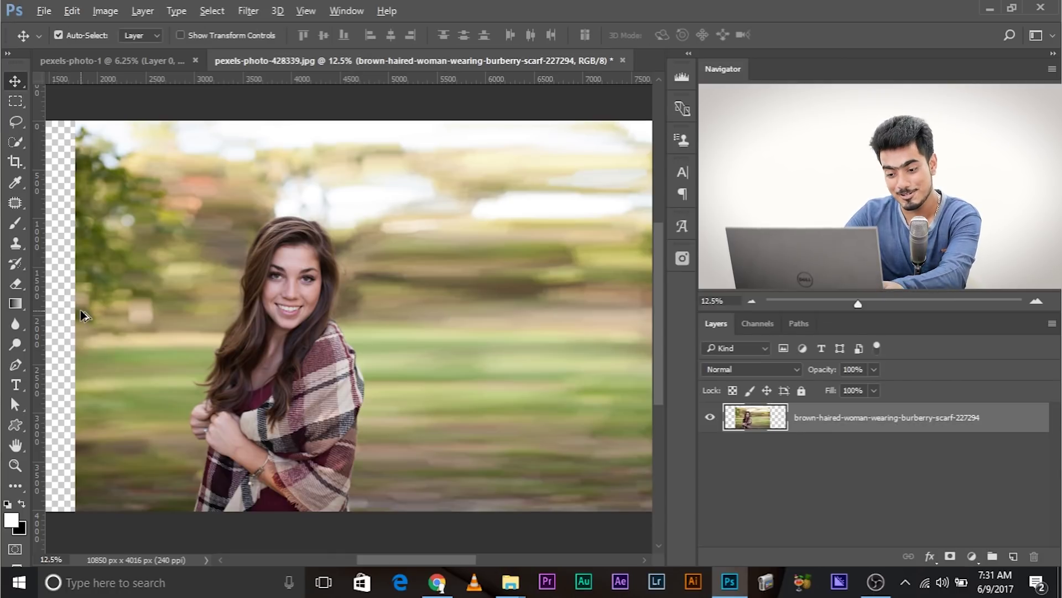
# Content-Aware Scale the scarf portrait to about 138% width, reaching the left edge, and commit.
pyautogui.hotkey('ctrl', 'alt', 'shift', 'c')
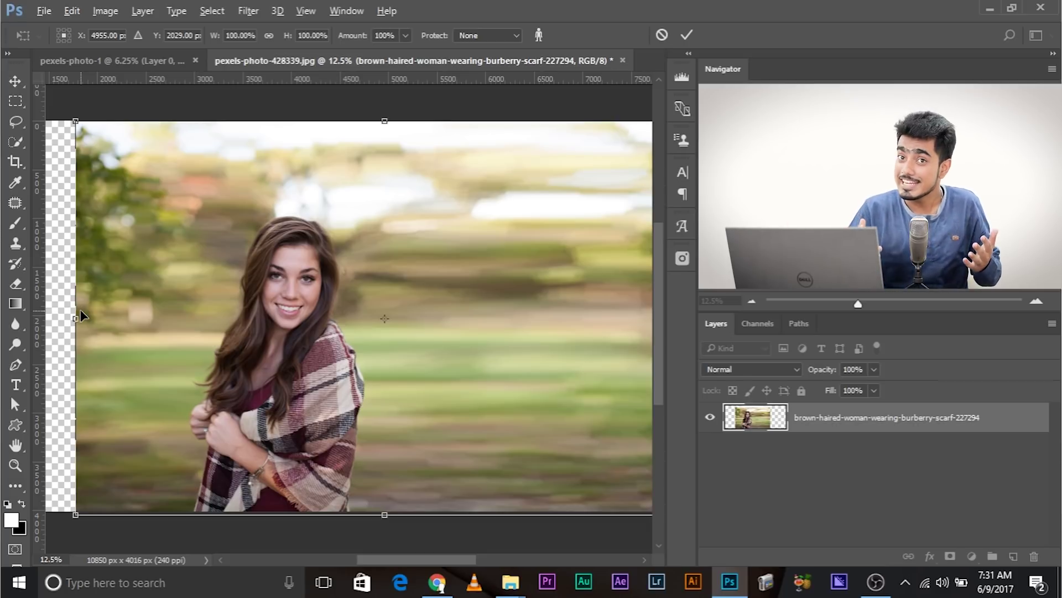
pyautogui.hotkey('ctrl', '-')
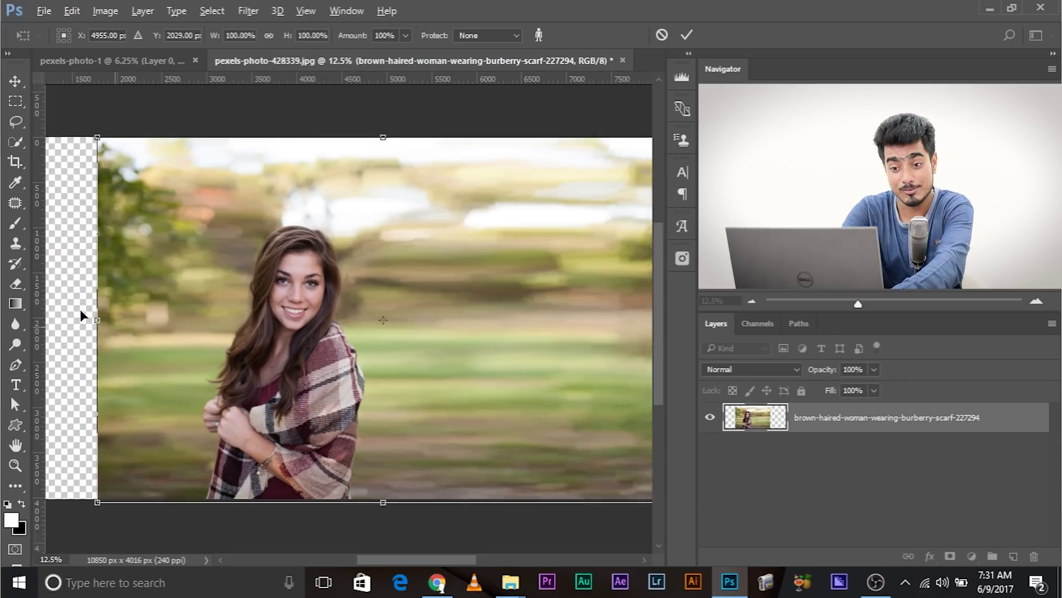
pyautogui.moveTo(168, 324); pyautogui.dragTo(52, 322)
pyautogui.moveTo(574, 325)
pyautogui.mouseDown()
pyautogui.moveTo(674, 331)
pyautogui.moveTo(566, 325)
pyautogui.moveTo(556, 342)
pyautogui.mouseUp()
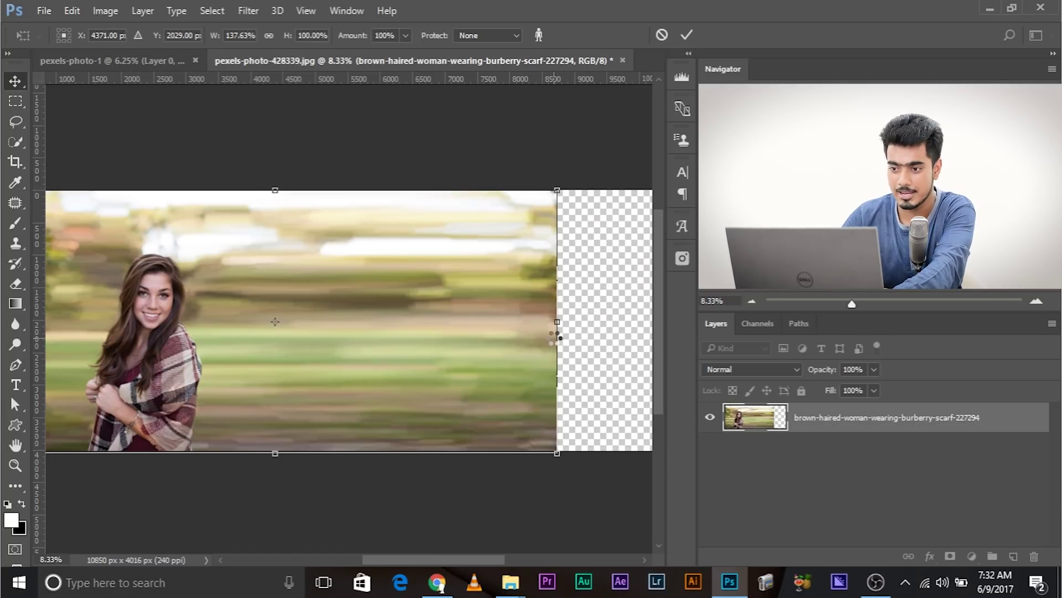
pyautogui.press('Return')
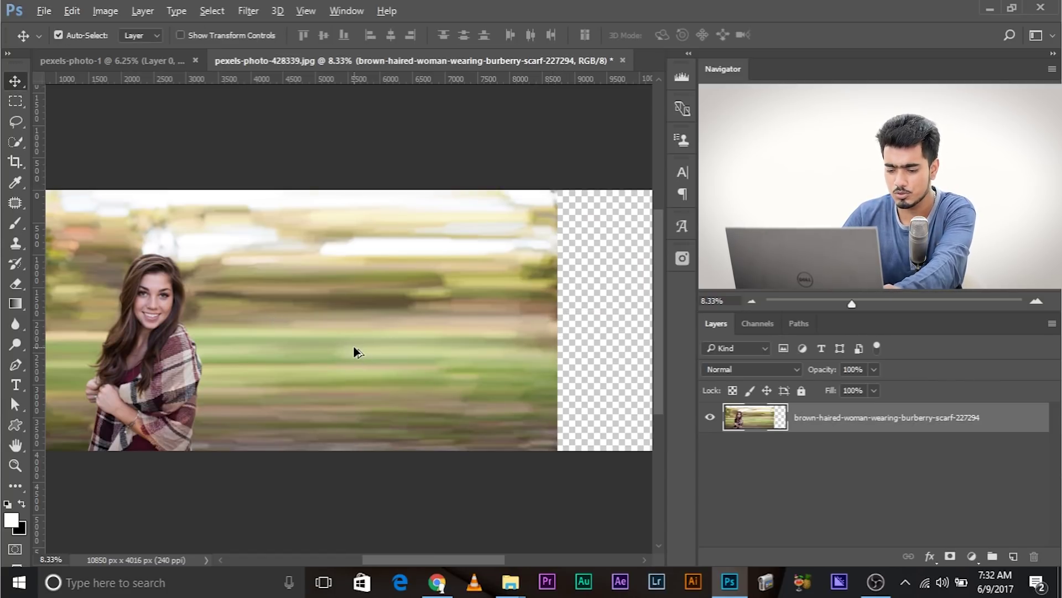
# Start a new transform and drag the scarf portrait's right side outward.
pyautogui.hotkey('ctrl', 't')
pyautogui.moveTo(559, 318)
pyautogui.mouseDown()
pyautogui.moveTo(671, 326)
pyautogui.moveTo(635, 325)
pyautogui.mouseUp()
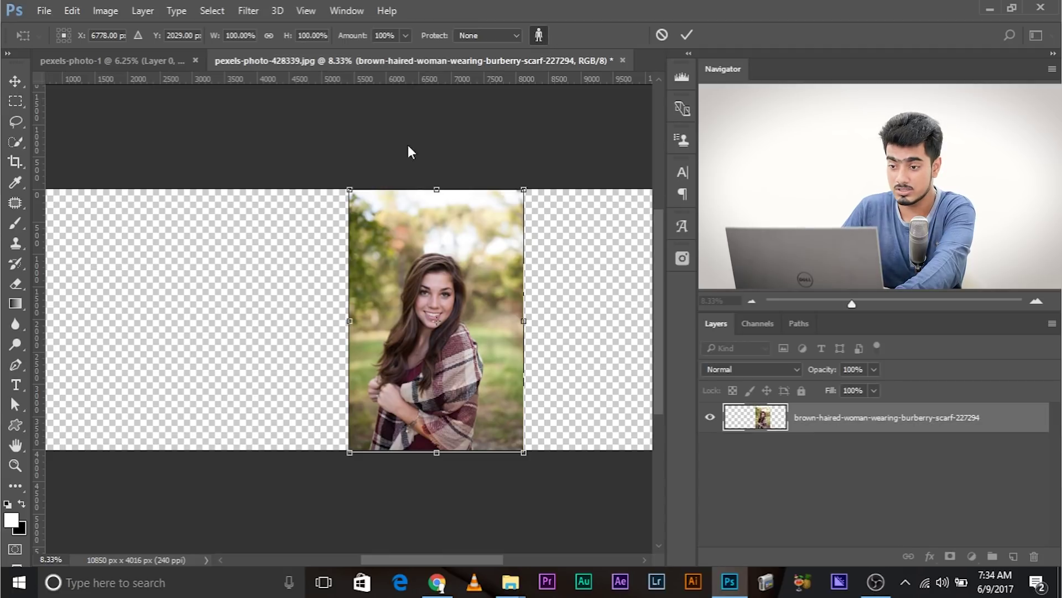
# Stretch the portrait right to 146%, then left to 231%, and zoom in on the hair.
pyautogui.moveTo(523, 321); pyautogui.dragTo(604, 320)
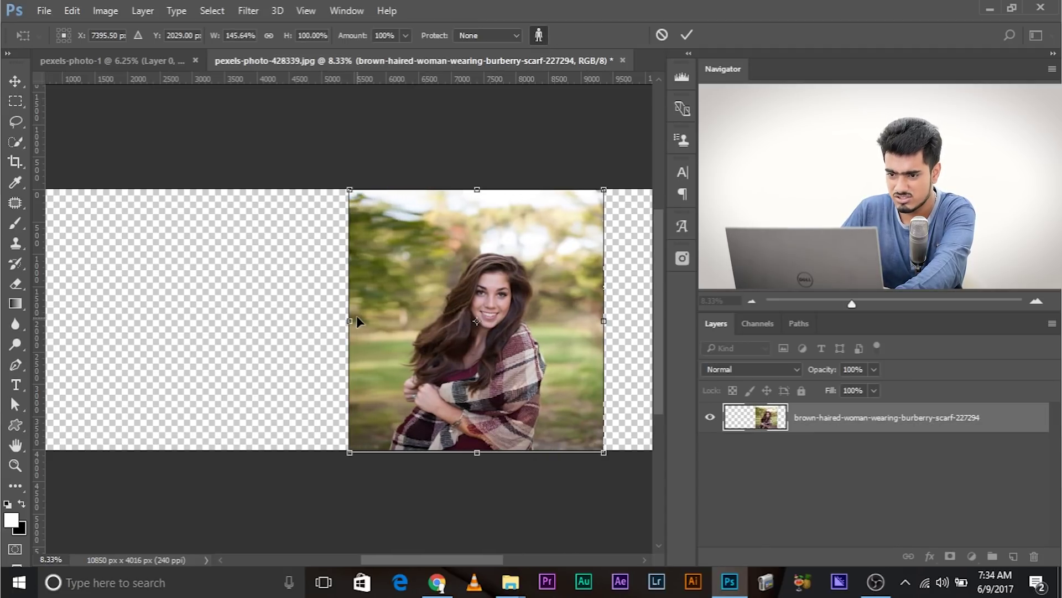
pyautogui.moveTo(349, 321); pyautogui.dragTo(198, 321)
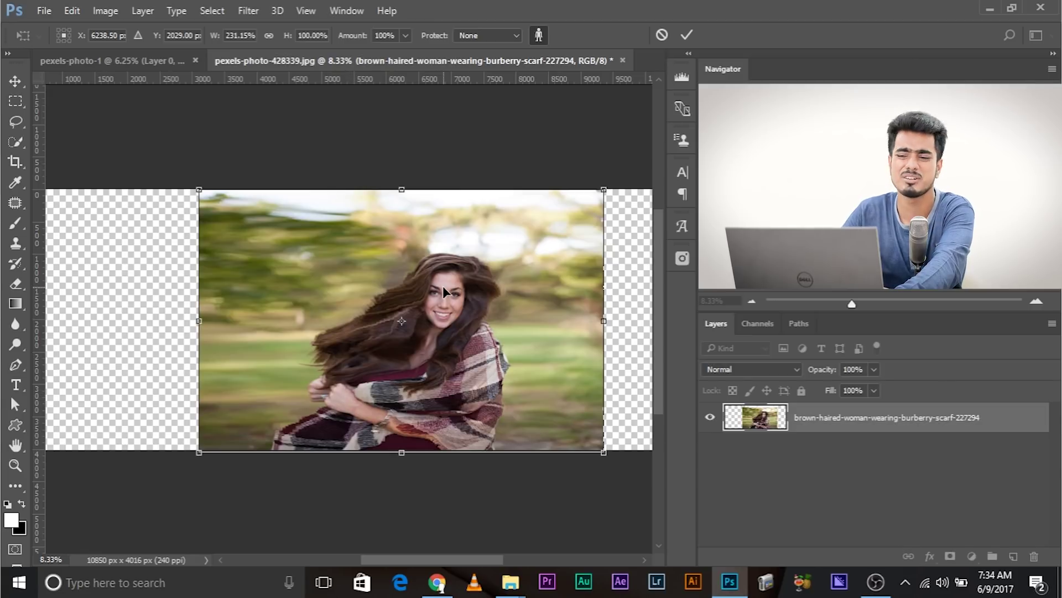
pyautogui.hotkey('ctrl', '+')
pyautogui.hotkey('ctrl', '+')
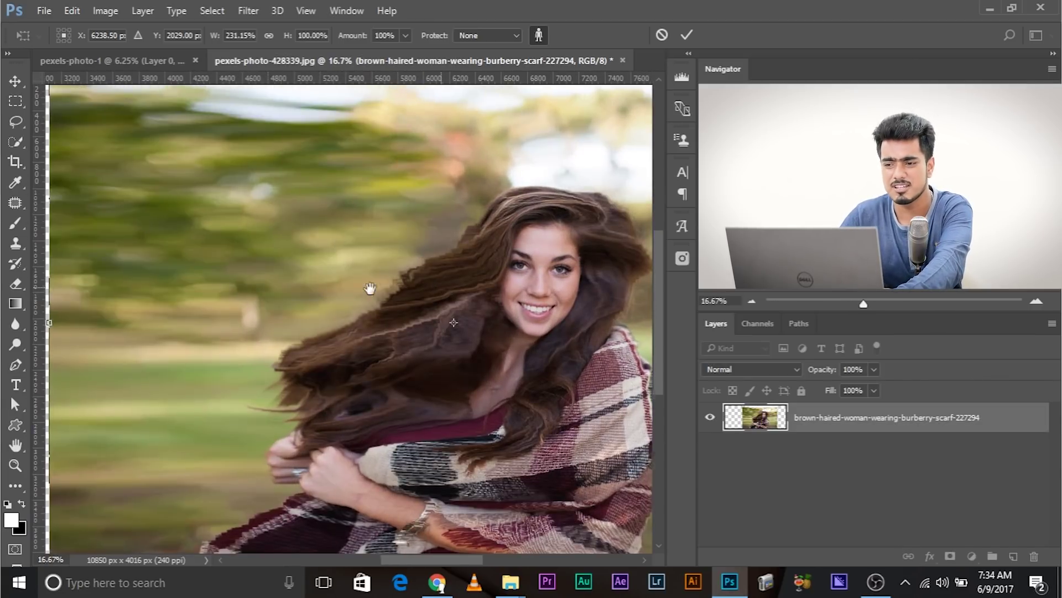
pyautogui.hscroll(3, 368, 290)
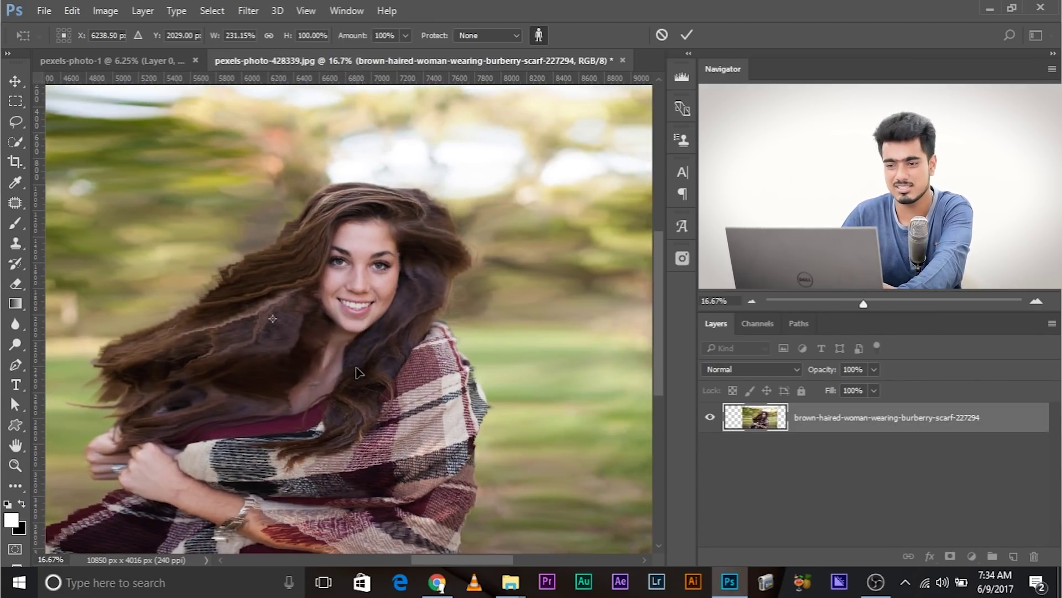